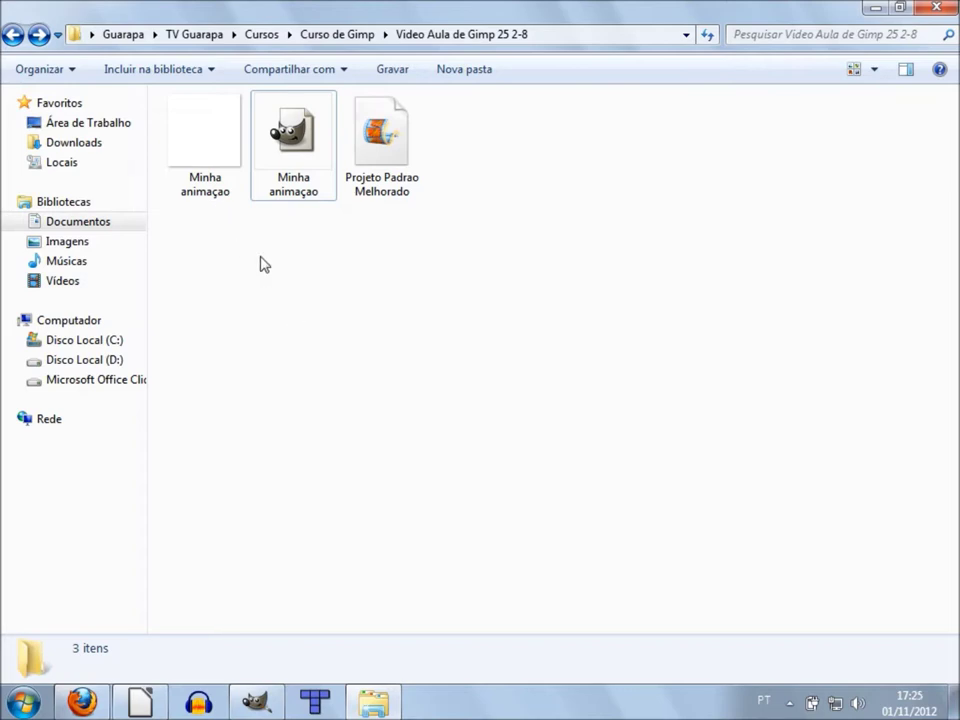
Bring the Minha animaçao project forward, glance at Filtros > Animação, and show the Ficheiro menu
{"action": "left_click", "coordinate": [262, 704]}
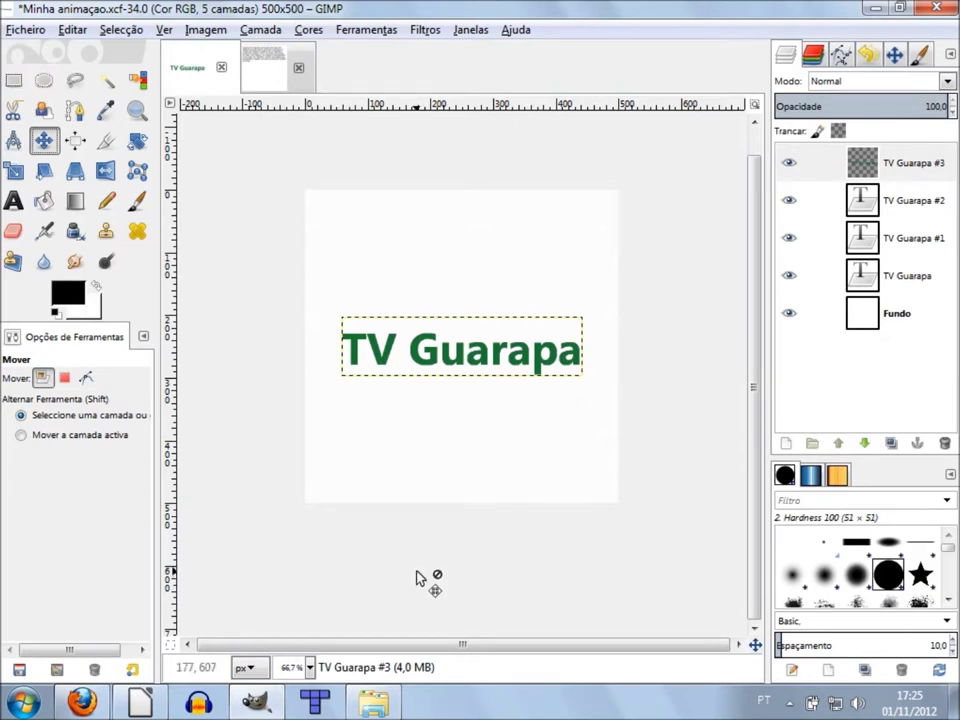
{"action": "left_click", "coordinate": [425, 29]}
{"action": "mouse_move", "coordinate": [458, 371]}
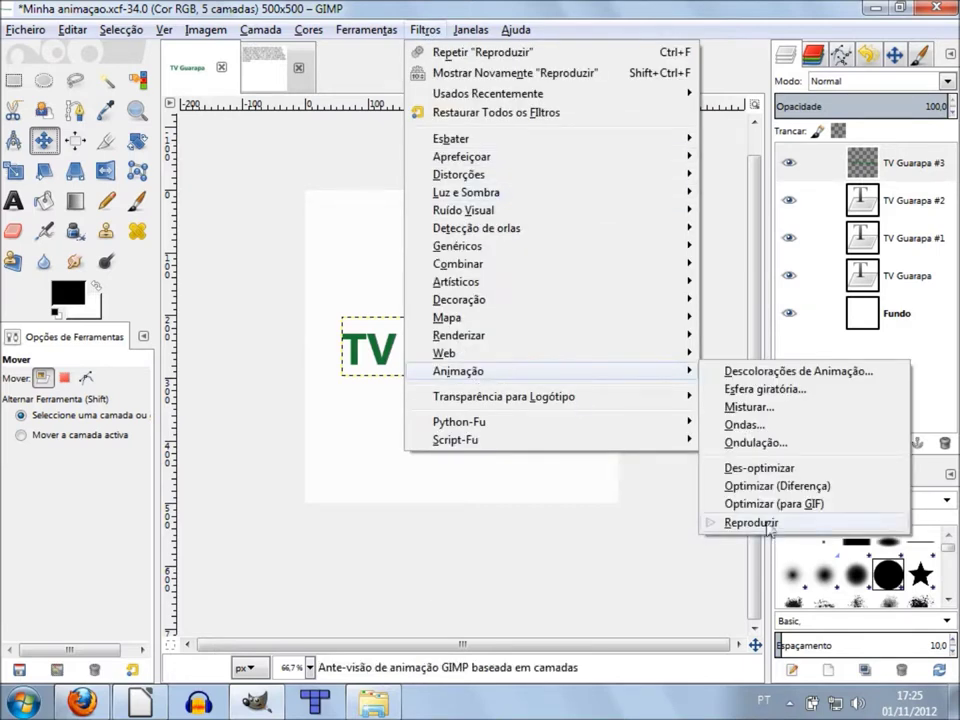
{"action": "left_click", "coordinate": [394, 561]}
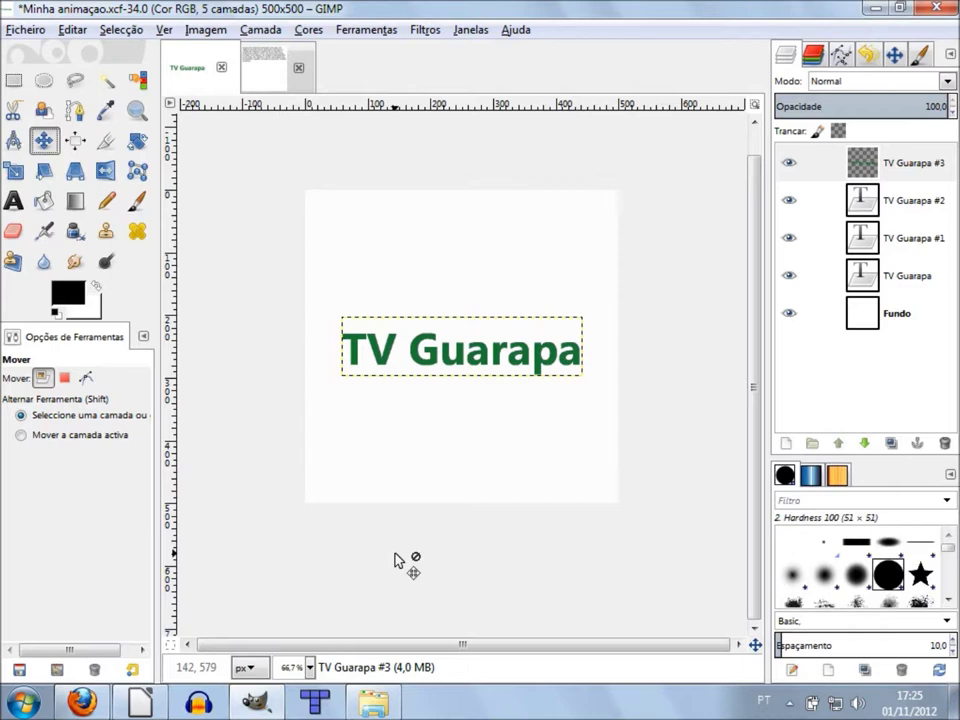
{"action": "left_click", "coordinate": [38, 32]}
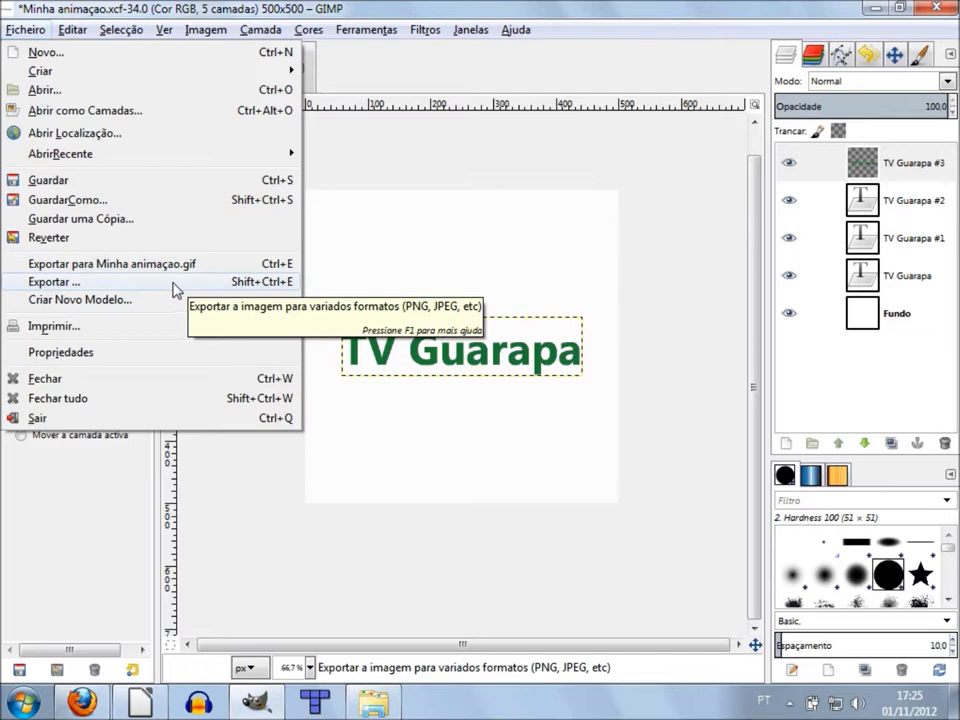
Export the image as Minha animaçao.gif, replacing the existing file
{"action": "left_click", "coordinate": [173, 289]}
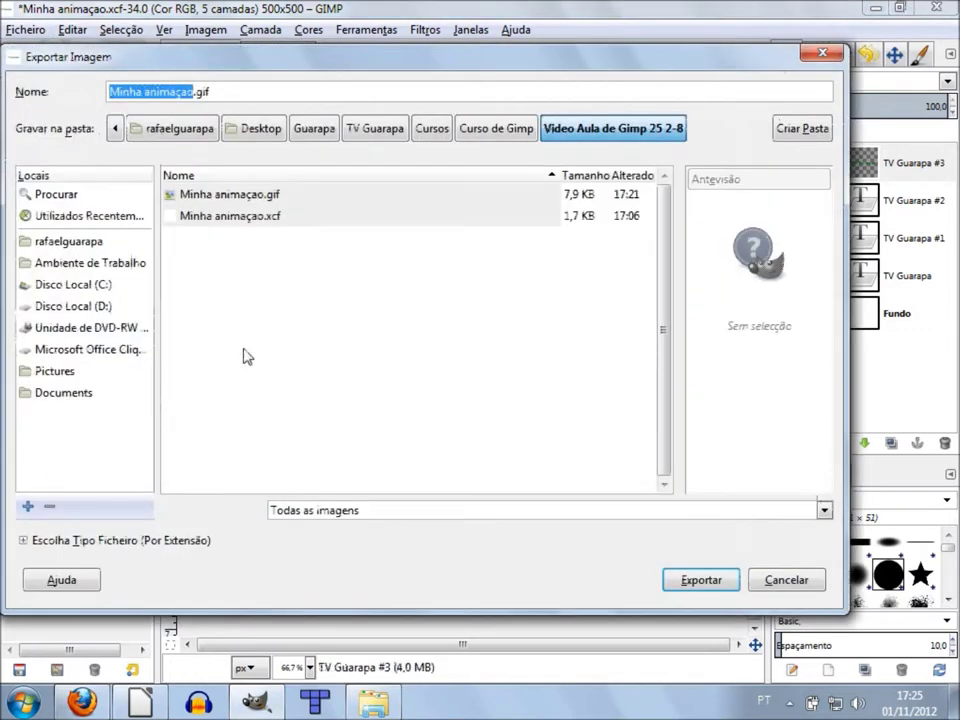
{"action": "left_click", "coordinate": [234, 90]}
{"action": "key", "text": "shift+Left"}
{"action": "key", "text": "shift+Left"}
{"action": "key", "text": "shift+Left"}
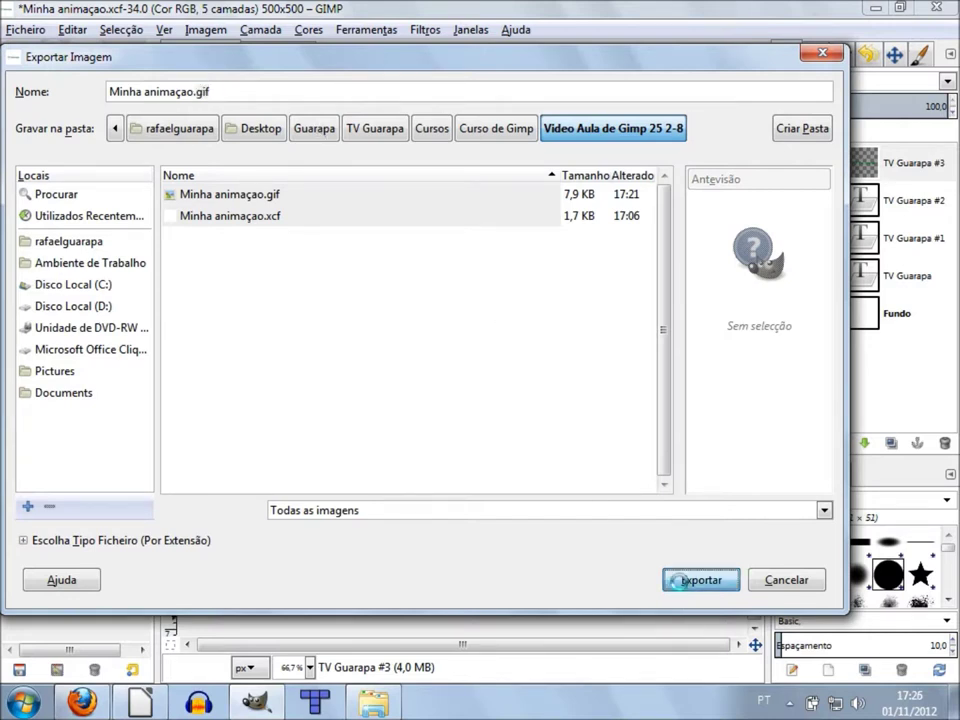
{"action": "left_click", "coordinate": [681, 579]}
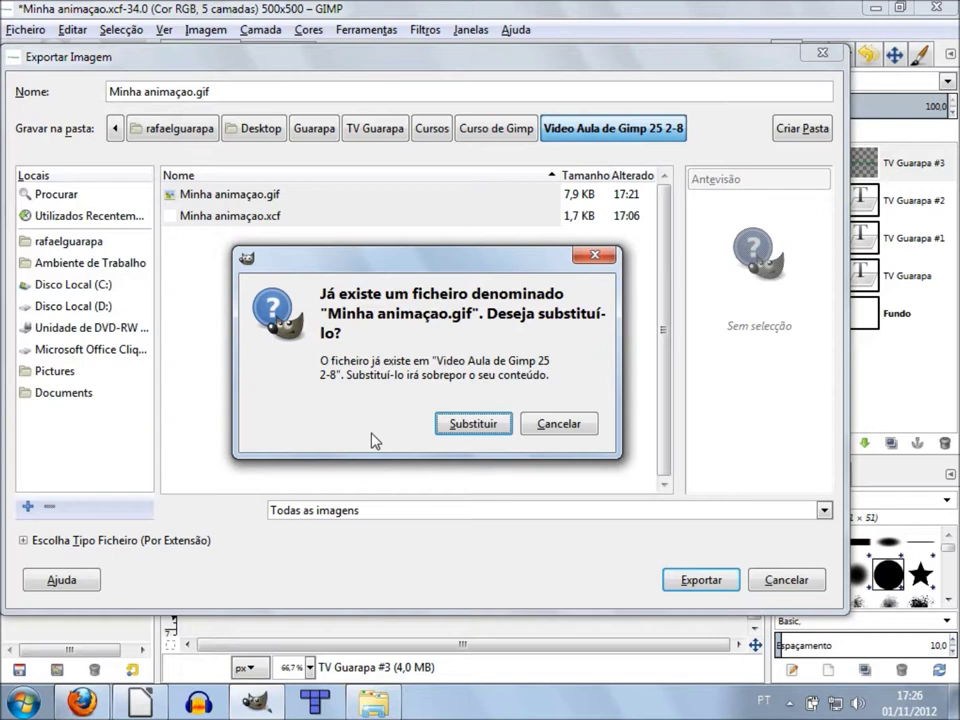
{"action": "left_click", "coordinate": [454, 427]}
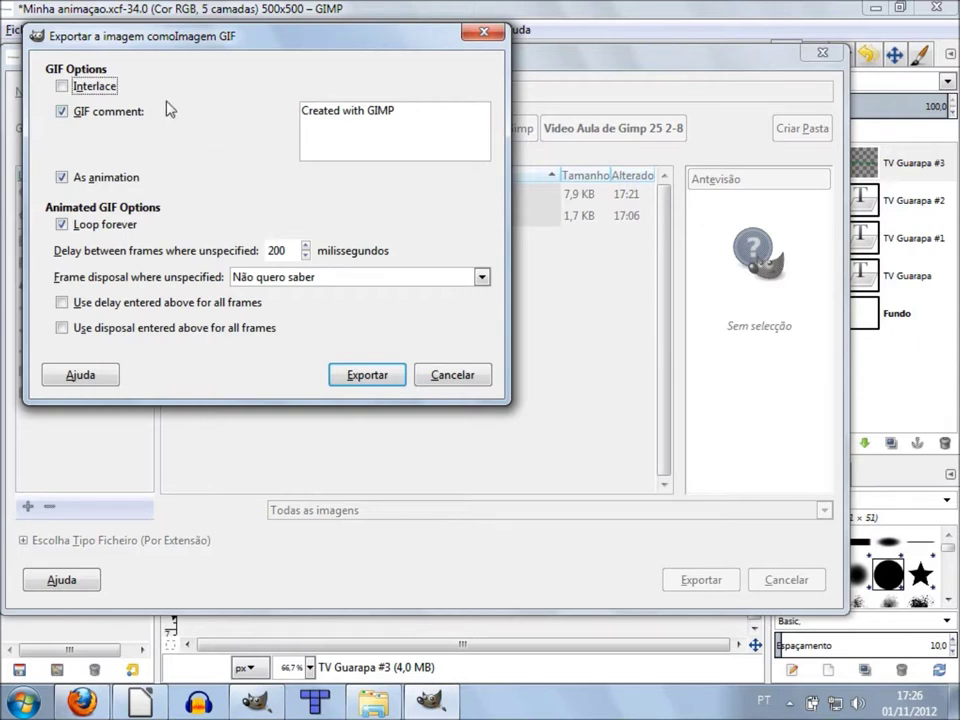
Drag the GIF export options window toward the centre of the screen
{"action": "left_click", "coordinate": [405, 127]}
{"action": "left_click_drag", "start_coordinate": [336, 39], "coordinate": [409, 126]}
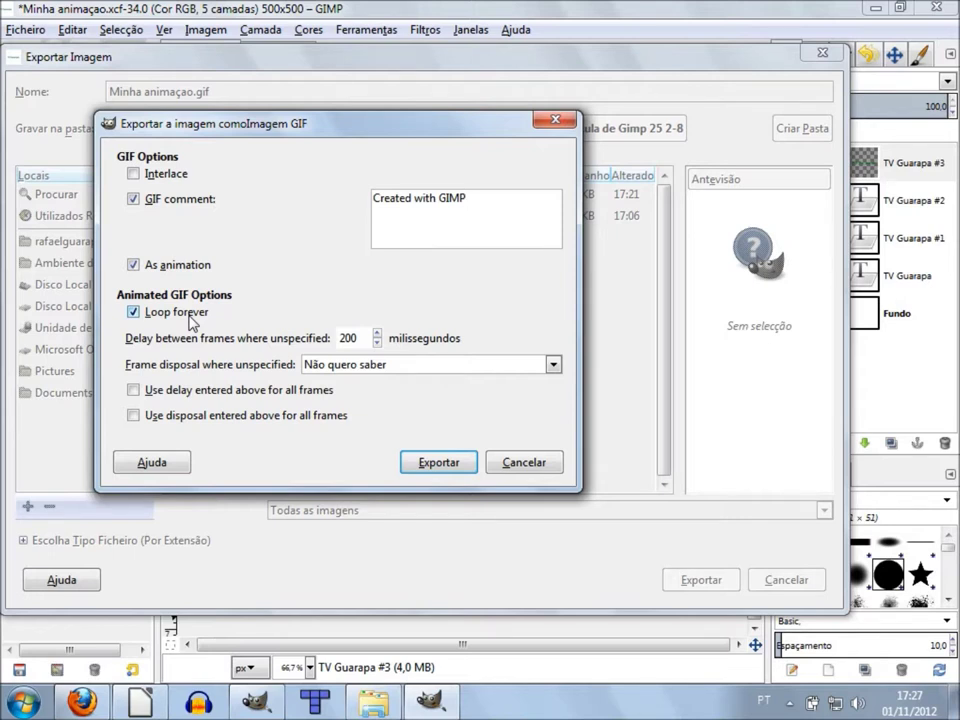
Keep Loop forever enabled and change the frame delay from 200 to 100 ms
{"action": "left_click", "coordinate": [190, 318]}
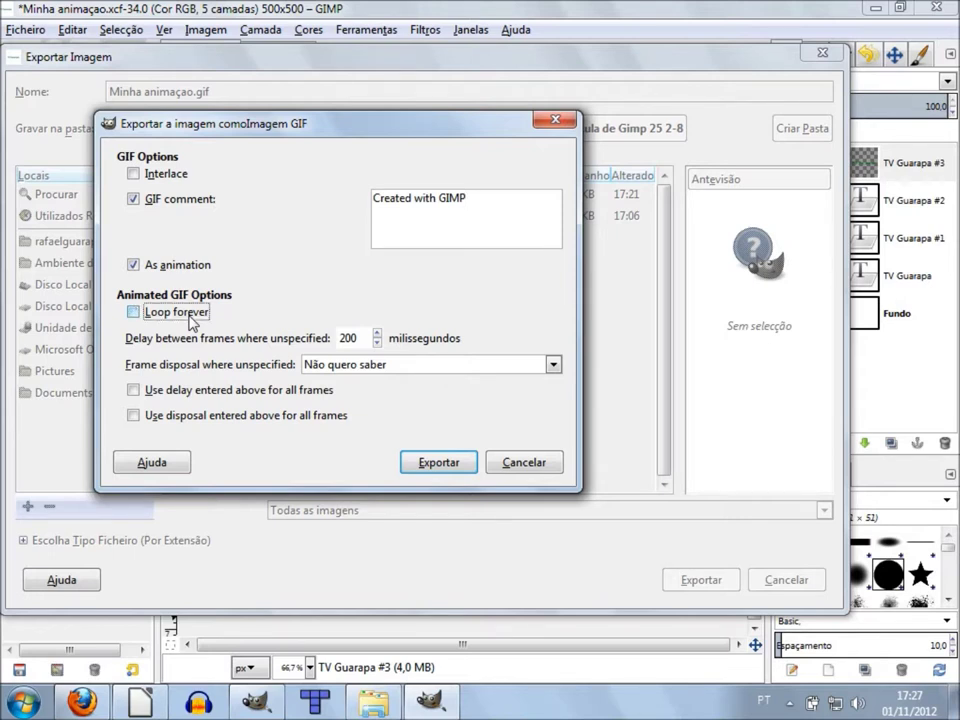
{"action": "left_click", "coordinate": [190, 318]}
{"action": "left_click", "coordinate": [362, 338]}
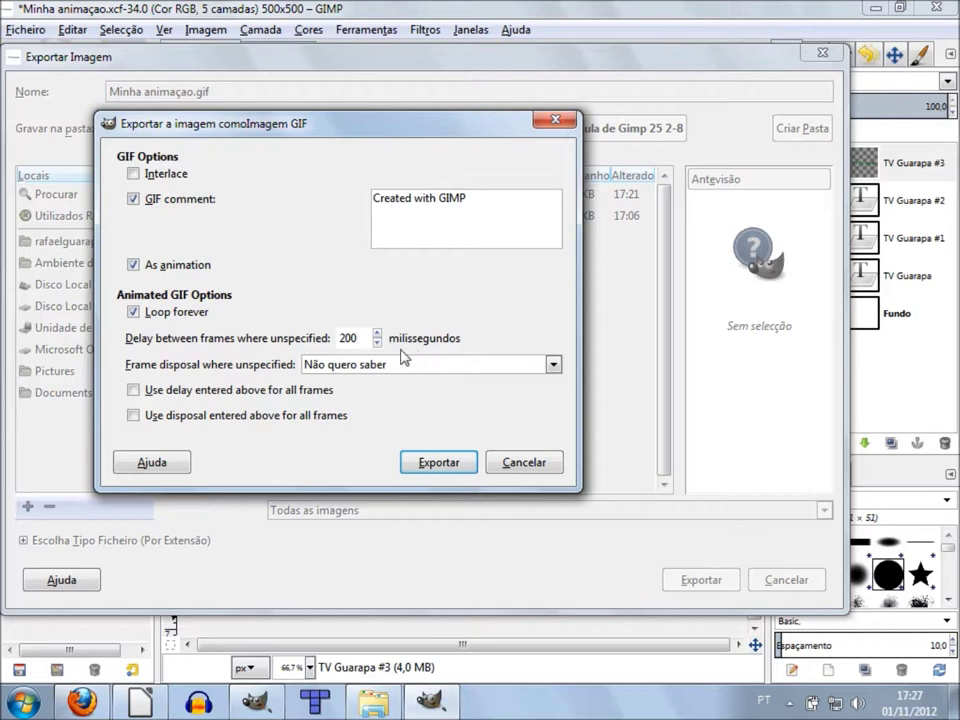
{"action": "key", "text": "BackSpace"}
{"action": "key", "text": "BackSpace"}
{"action": "key", "text": "BackSpace"}
{"action": "type", "text": "100"}
Export the GIF, then select Minha animaçao.gif in the Explorer project folder
{"action": "left_click", "coordinate": [437, 462]}
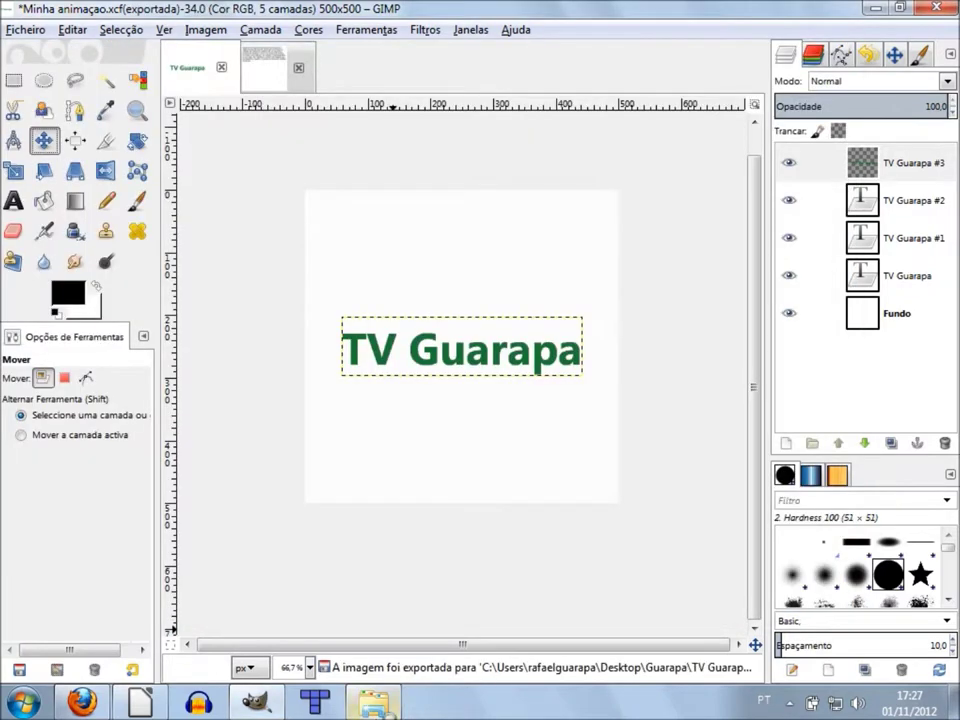
{"action": "key", "text": "alt+Tab"}
{"action": "left_click", "coordinate": [186, 170]}
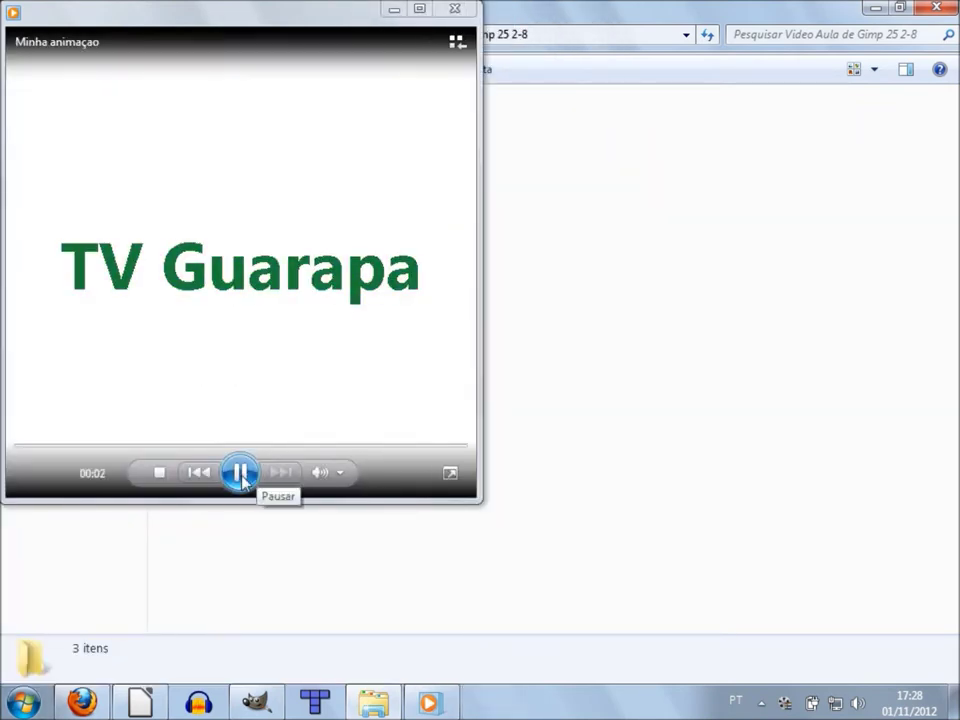
{"action": "left_click", "coordinate": [241, 474]}
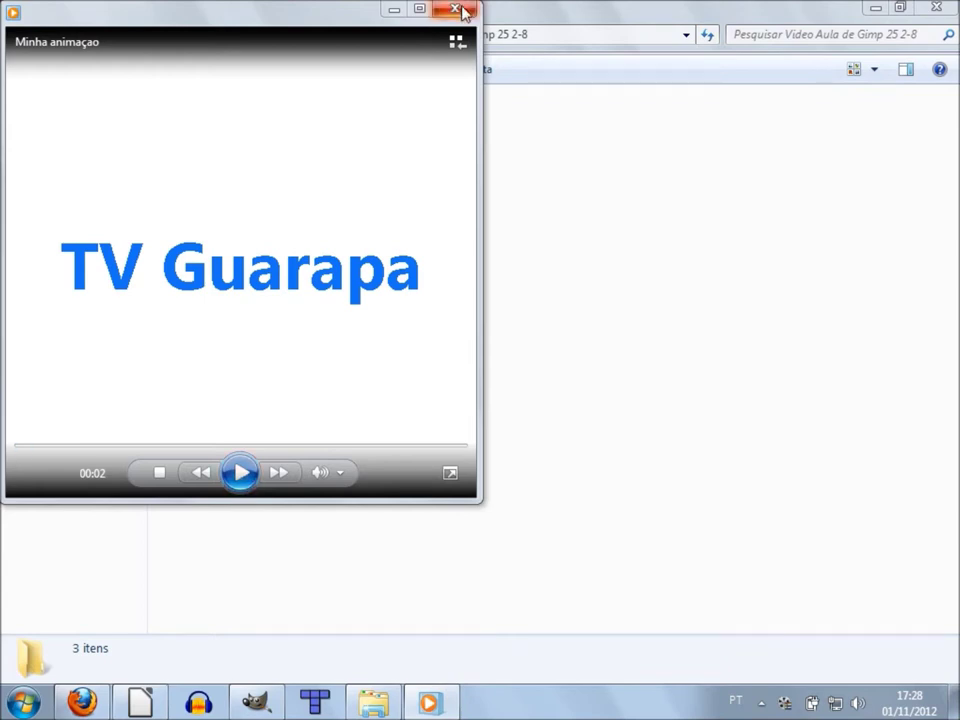
{"action": "left_click", "coordinate": [456, 9]}
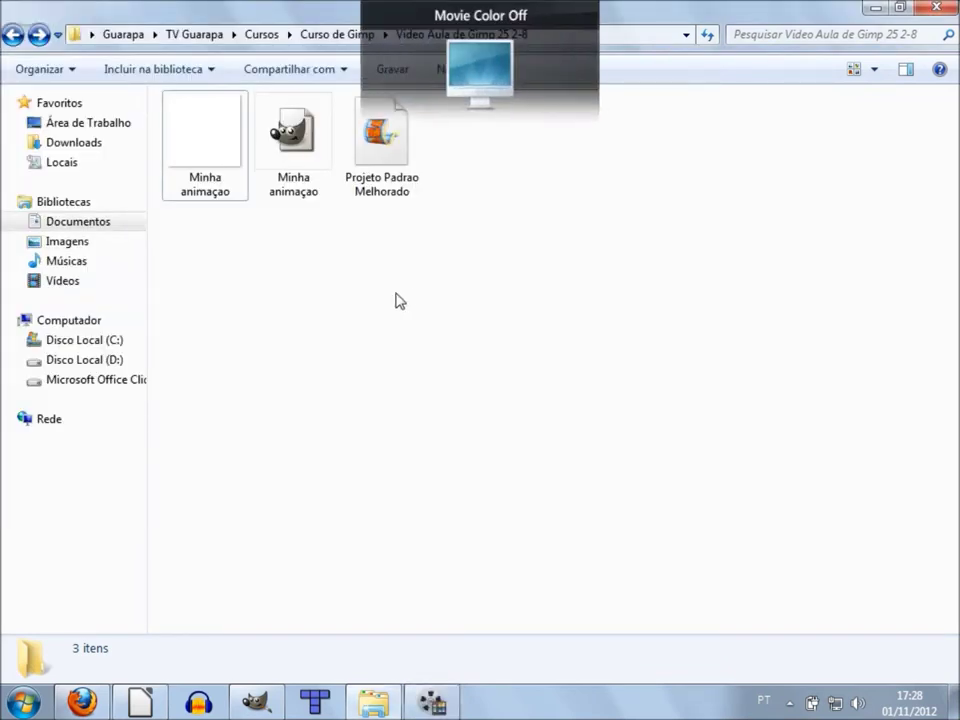
Open Minha animaçao.gif with Windows Live Photo Gallery from its context menu
{"action": "right_click", "coordinate": [199, 151]}
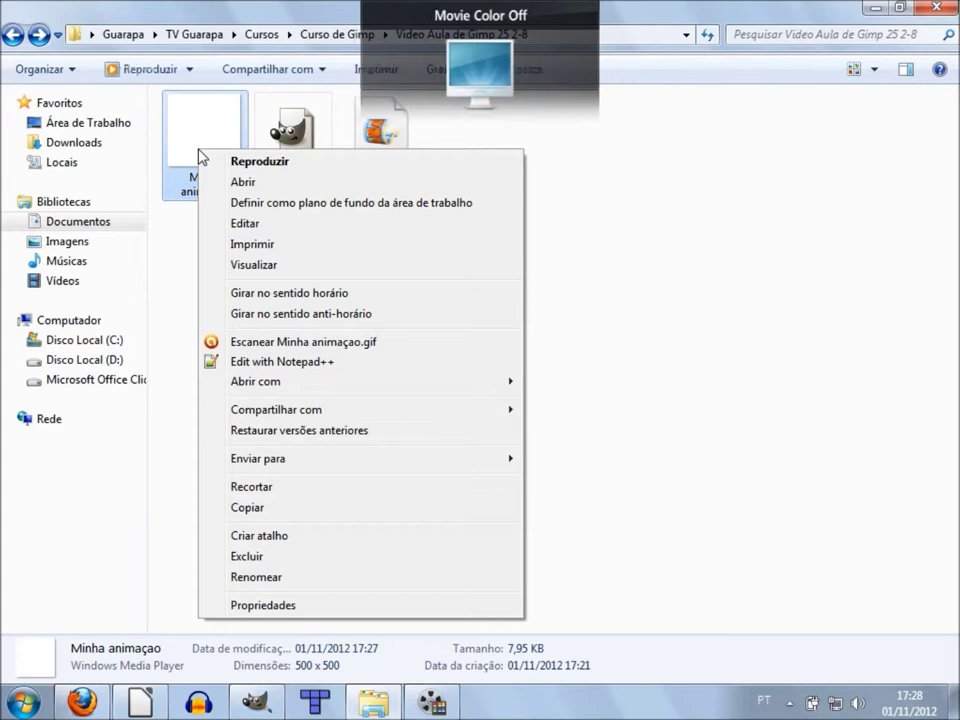
{"action": "mouse_move", "coordinate": [256, 381]}
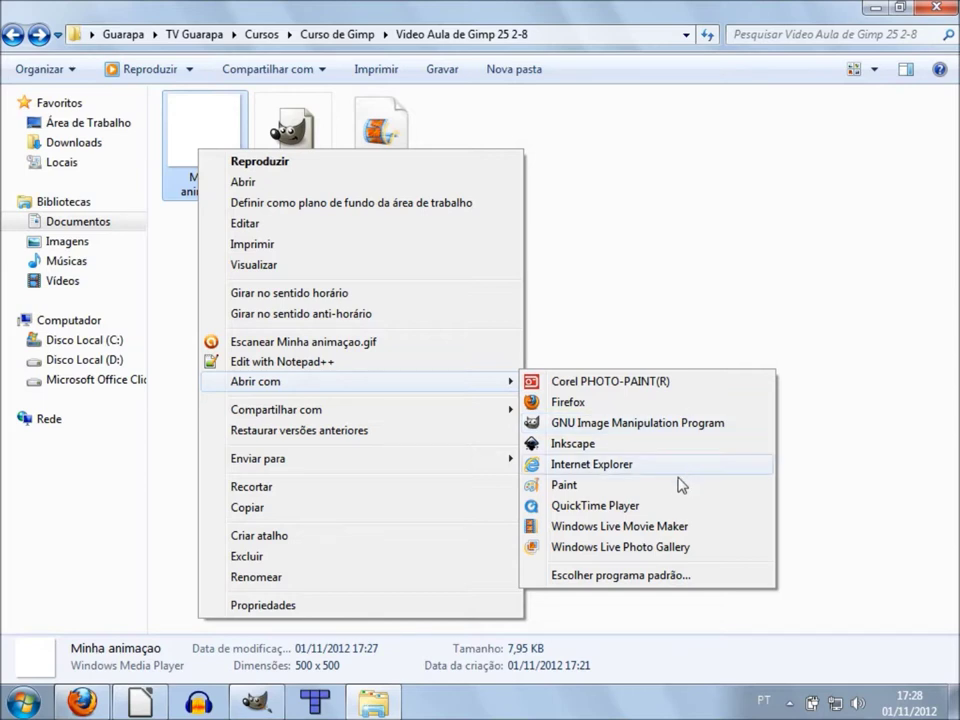
{"action": "left_click", "coordinate": [650, 548]}
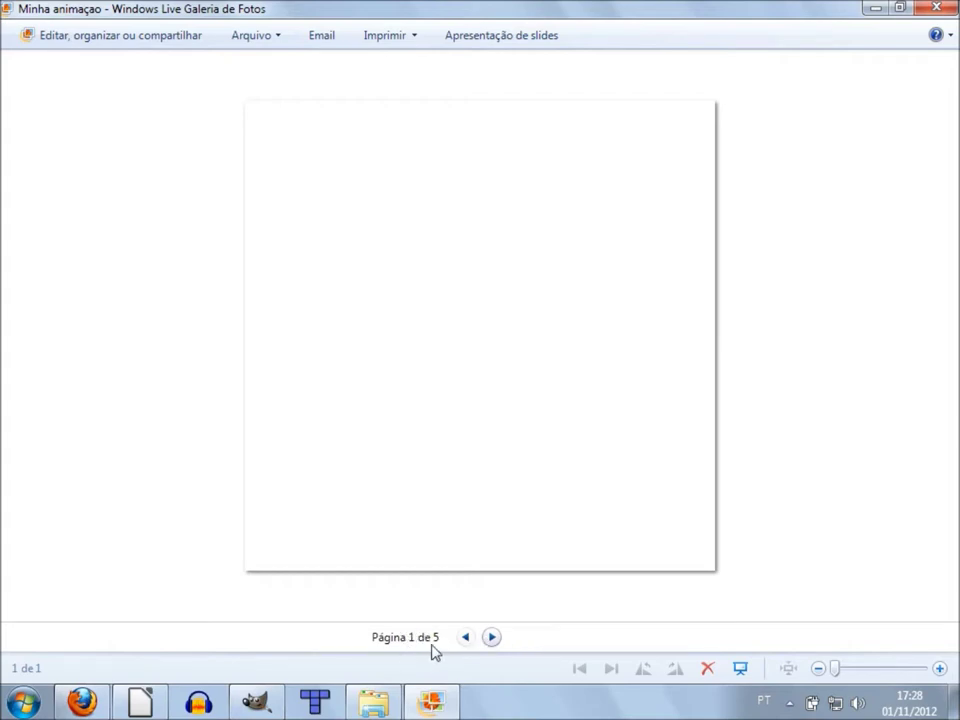
Page through frames 2 to 5, from blue to green text, then close Photo Gallery
{"action": "left_click", "coordinate": [492, 637]}
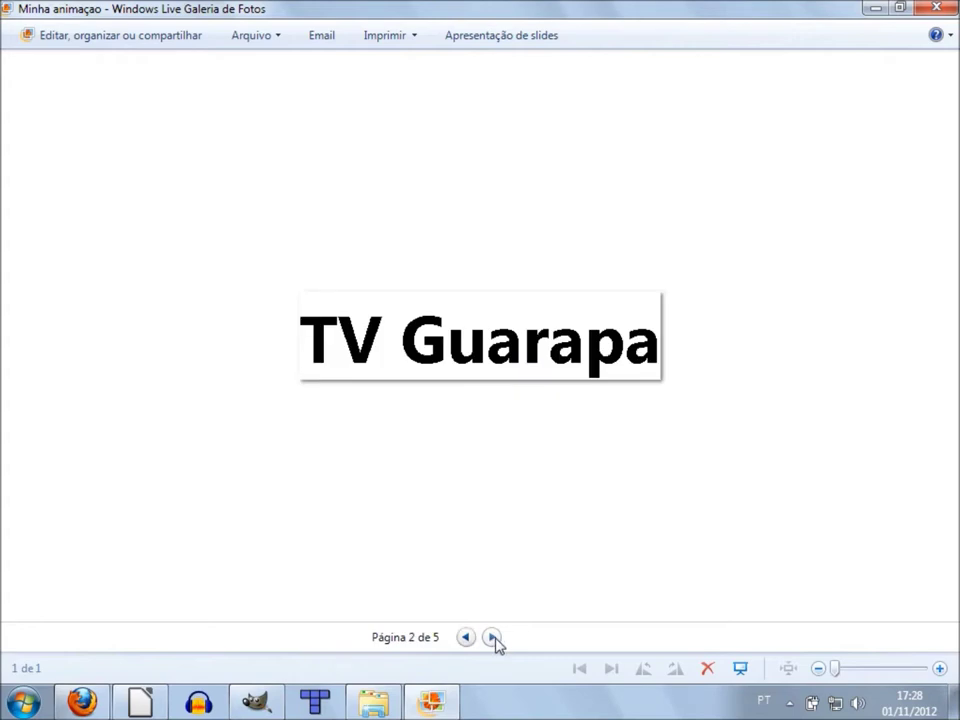
{"action": "left_click", "coordinate": [492, 637]}
{"action": "left_click", "coordinate": [492, 637]}
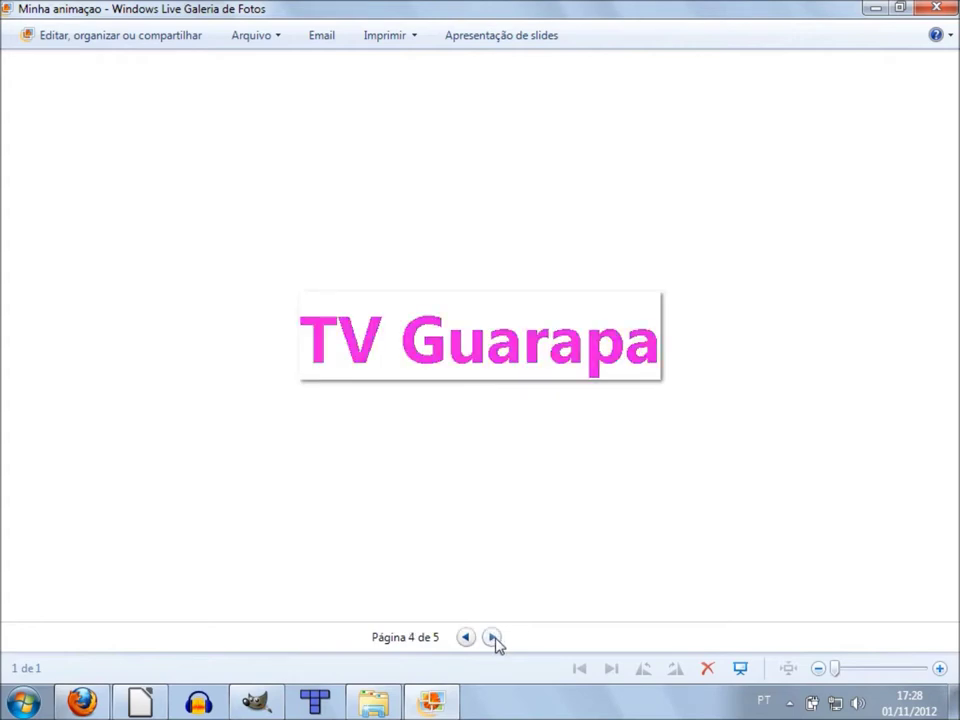
{"action": "left_click", "coordinate": [492, 637]}
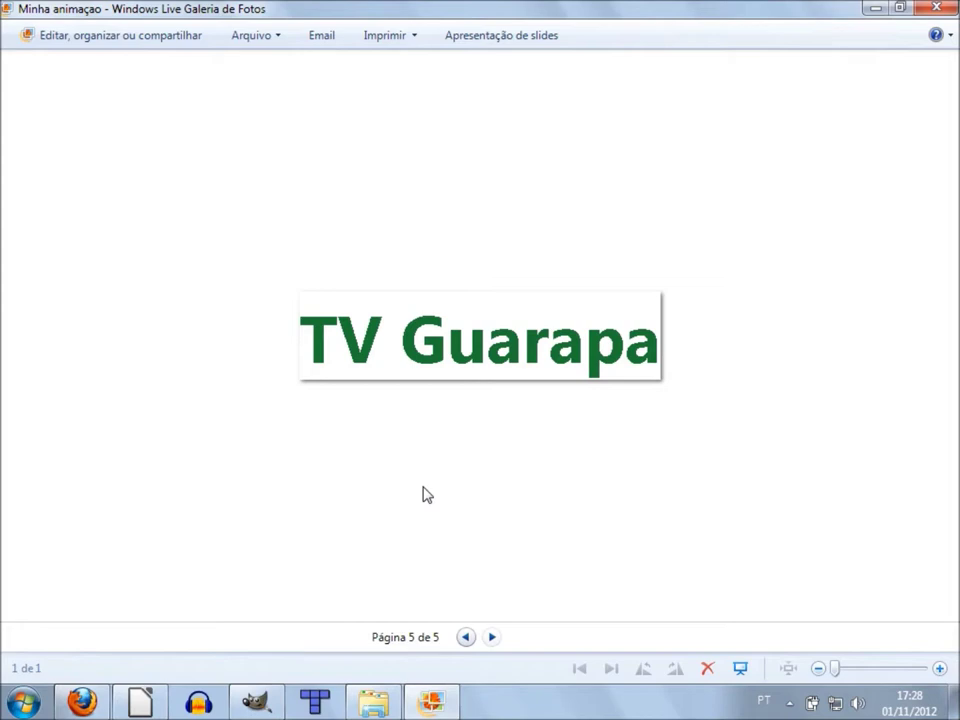
{"action": "left_click", "coordinate": [937, 7]}
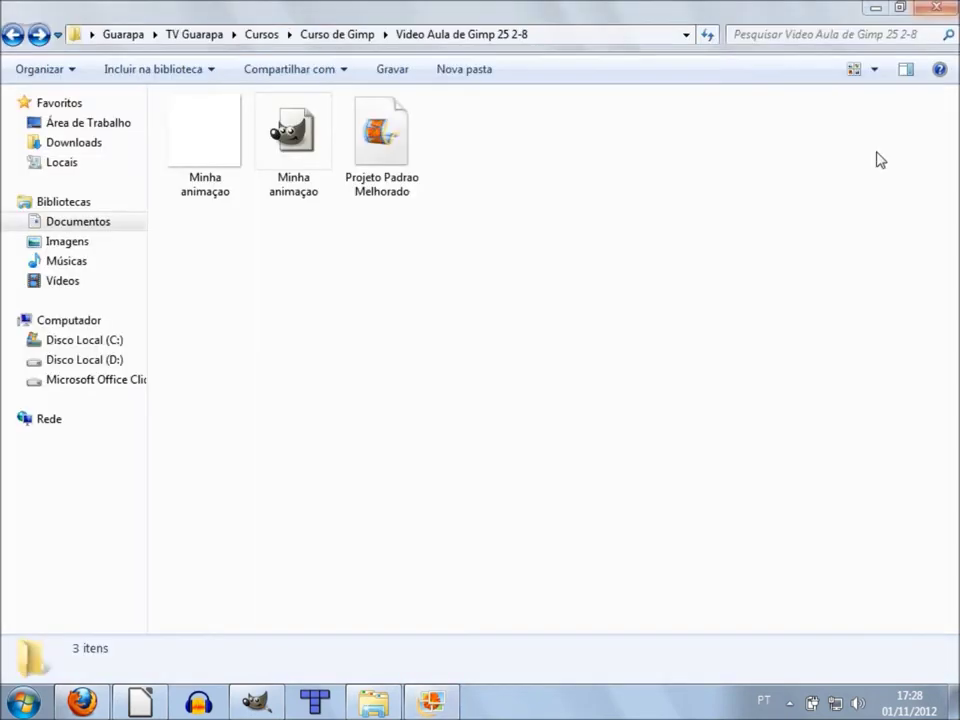
Set Windows Photo Viewer as the default program for GIF files via Escolher programa padrão
{"action": "left_click", "coordinate": [240, 165]}
{"action": "right_click", "coordinate": [240, 165]}
{"action": "mouse_move", "coordinate": [295, 391]}
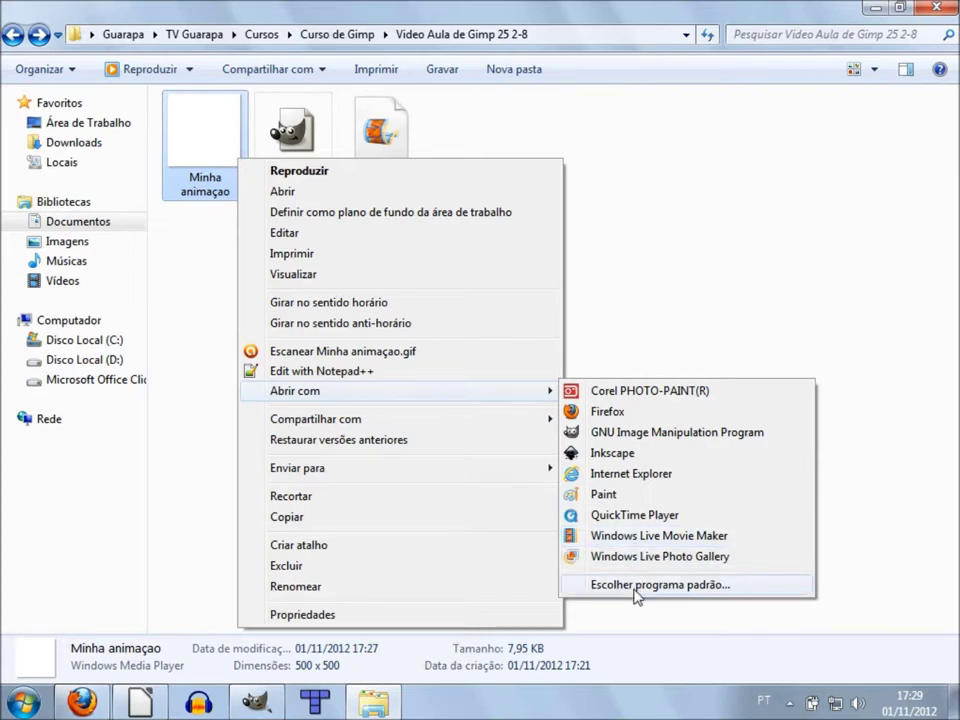
{"action": "left_click", "coordinate": [635, 586]}
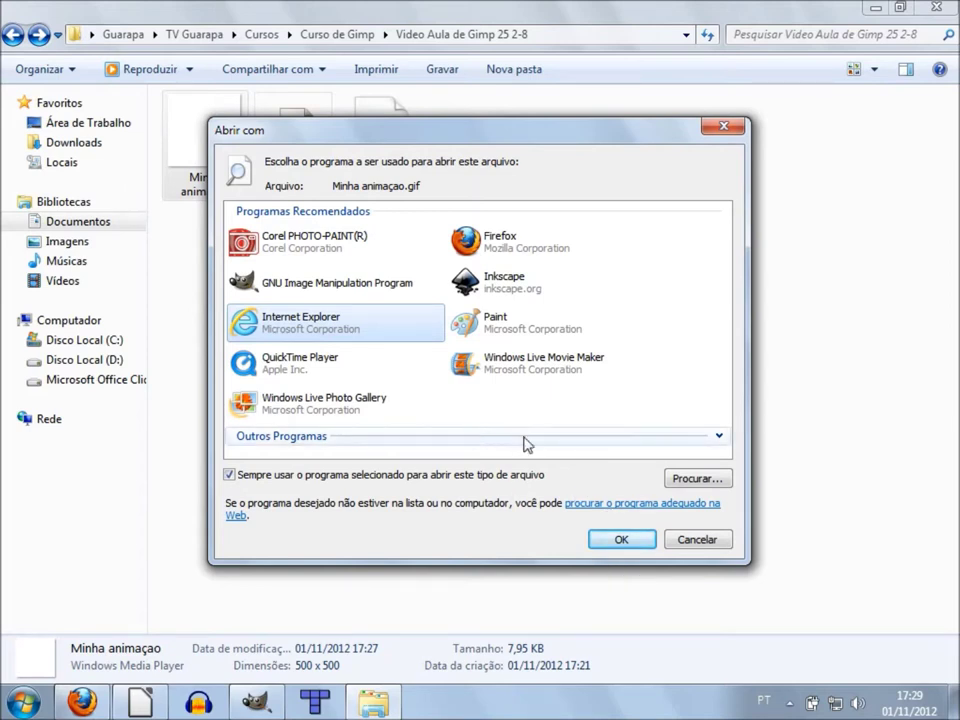
{"action": "left_click", "coordinate": [716, 437]}
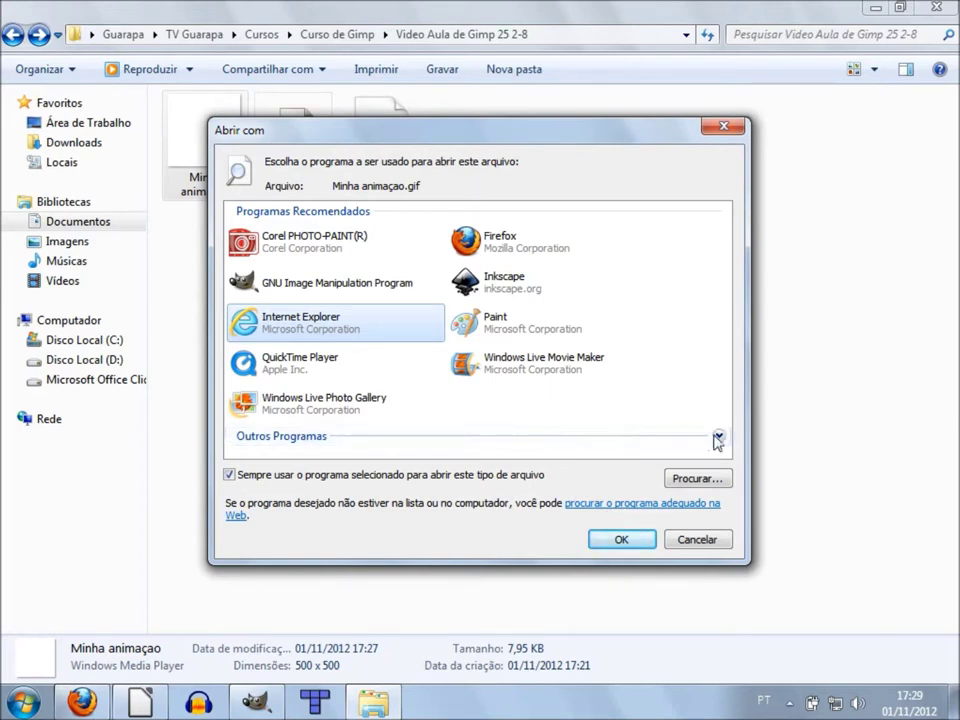
{"action": "mouse_move", "coordinate": [724, 268]}
{"action": "left_mouse_down"}
{"action": "mouse_move", "coordinate": [757, 397]}
{"action": "mouse_move", "coordinate": [636, 392]}
{"action": "left_mouse_up"}
{"action": "left_click", "coordinate": [574, 368]}
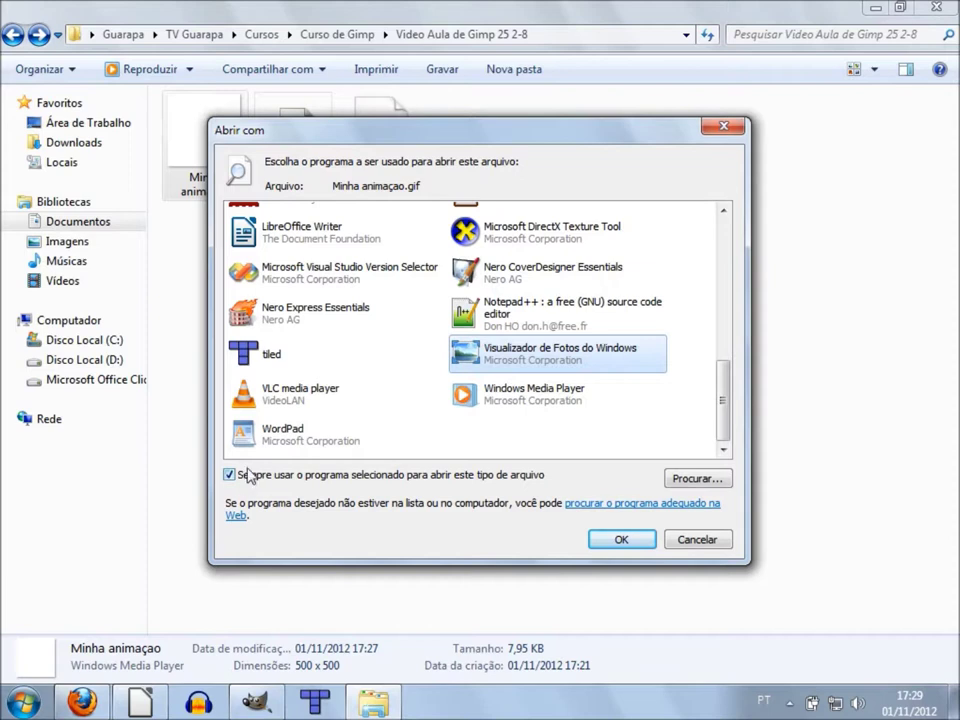
{"action": "left_click", "coordinate": [620, 543]}
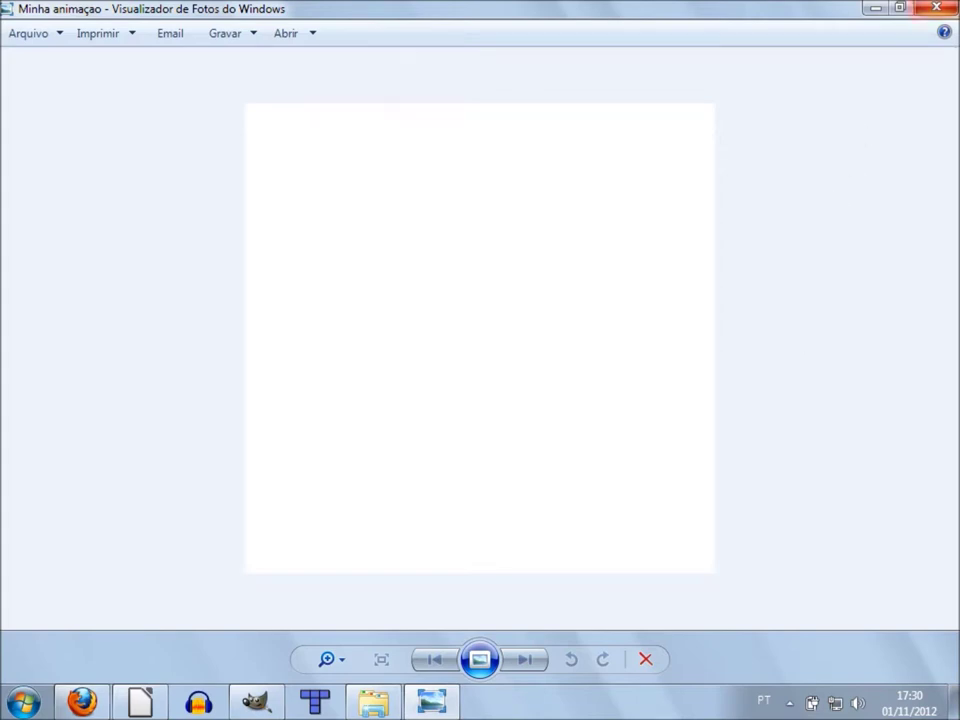
Close Windows Photo Viewer and bring up the GIF's context menu again
{"action": "left_click", "coordinate": [937, 7]}
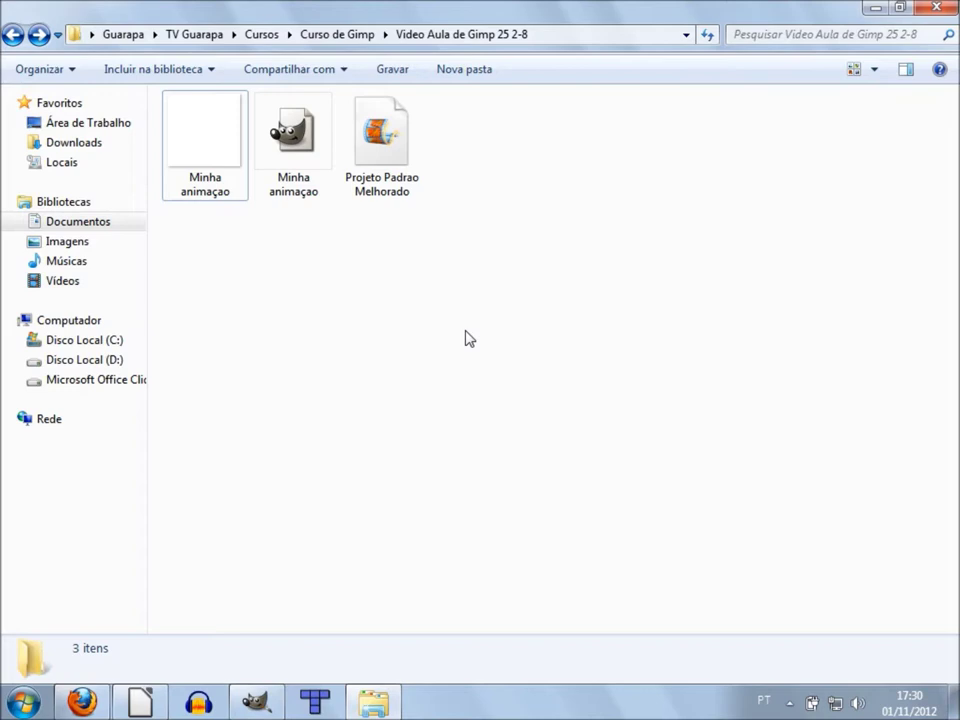
{"action": "right_click", "coordinate": [231, 192]}
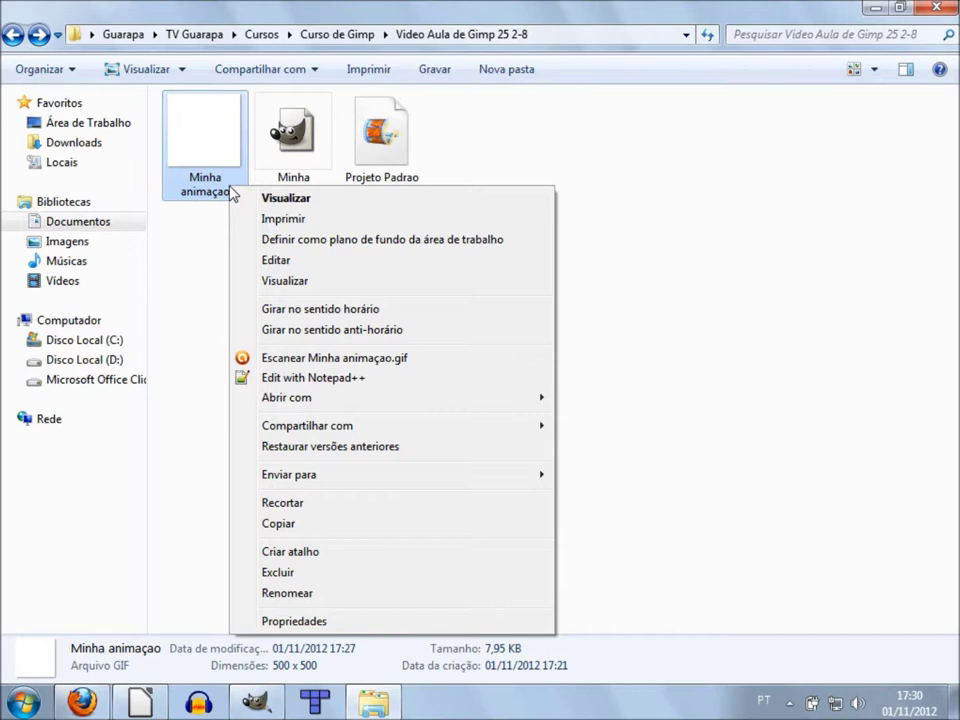
{"action": "mouse_move", "coordinate": [300, 397]}
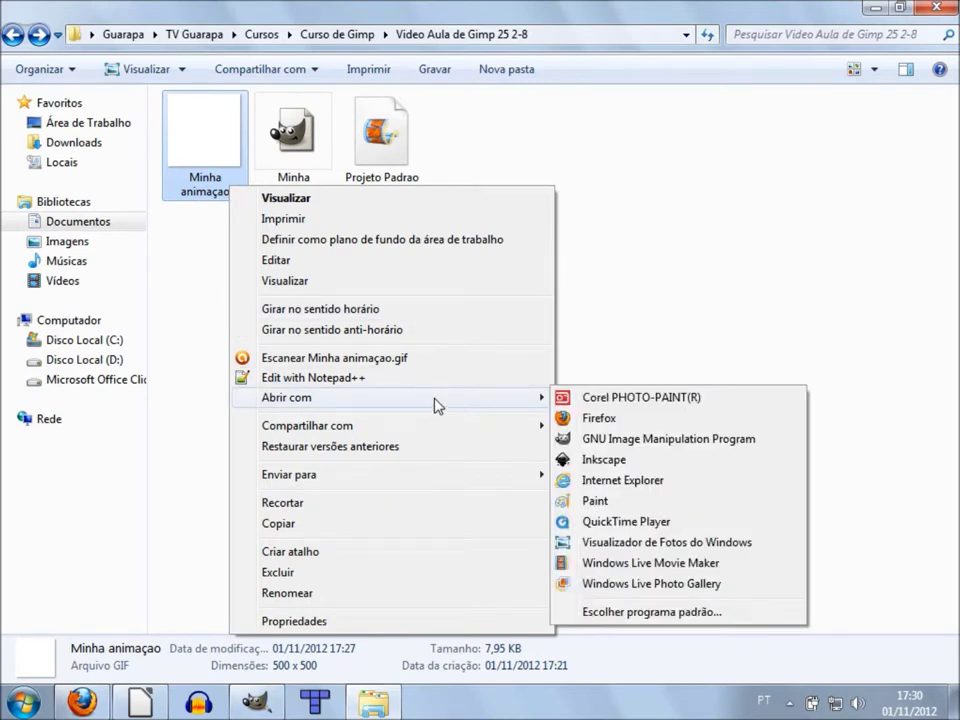
Make Windows Media Player the always-used GIF program and open Minha animaçao.gif in it
{"action": "left_click", "coordinate": [625, 613]}
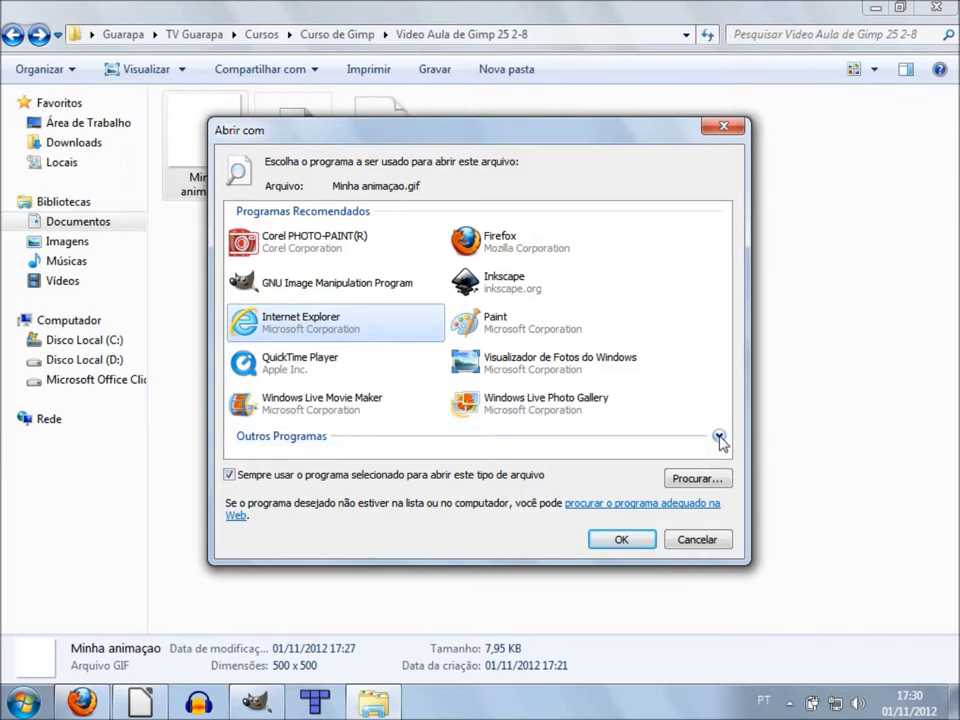
{"action": "left_click", "coordinate": [718, 438]}
{"action": "left_click_drag", "start_coordinate": [726, 253], "coordinate": [745, 397]}
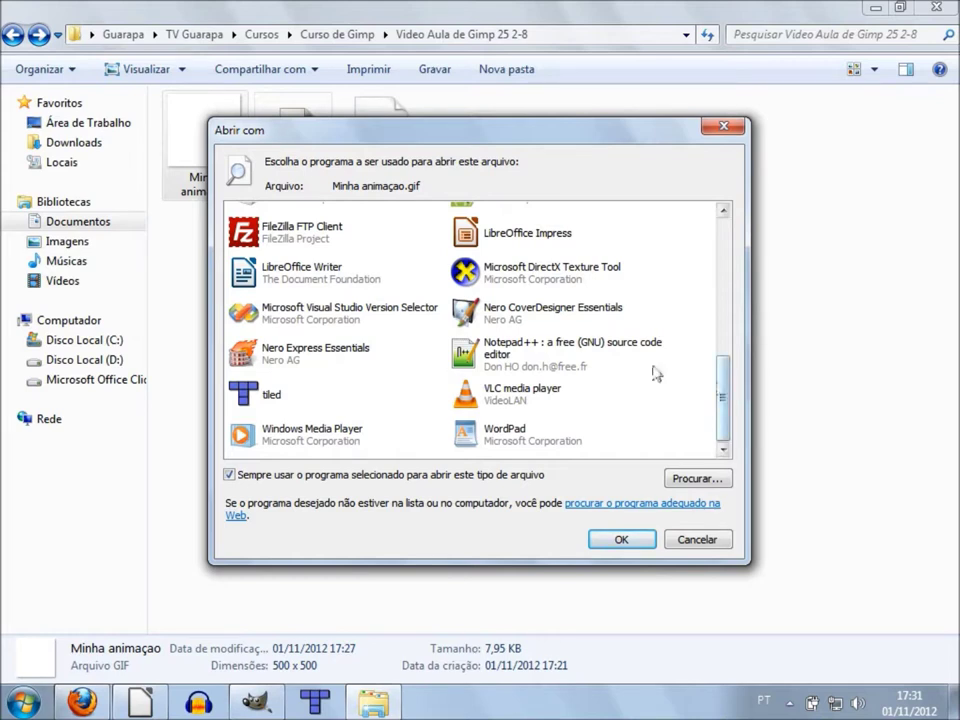
{"action": "left_click", "coordinate": [322, 446]}
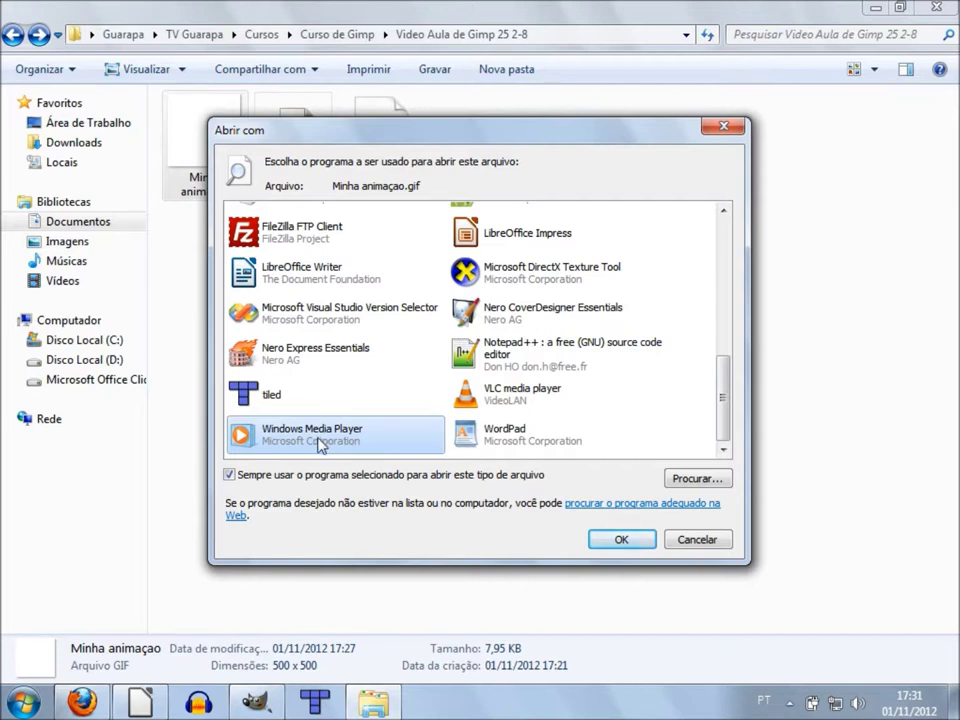
{"action": "left_click", "coordinate": [545, 410]}
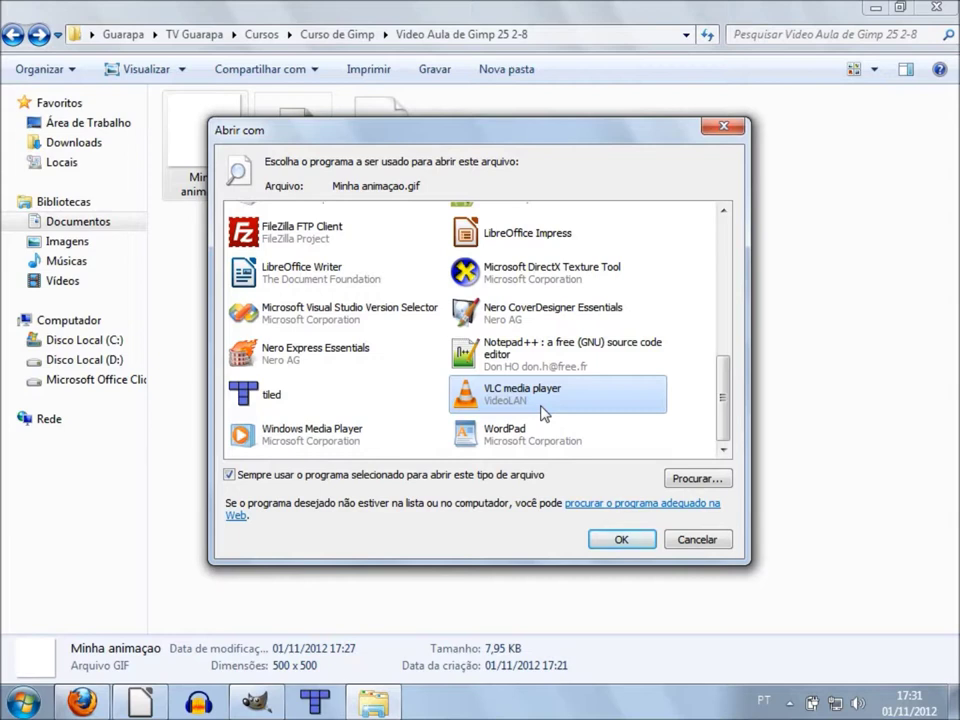
{"action": "left_click", "coordinate": [352, 448]}
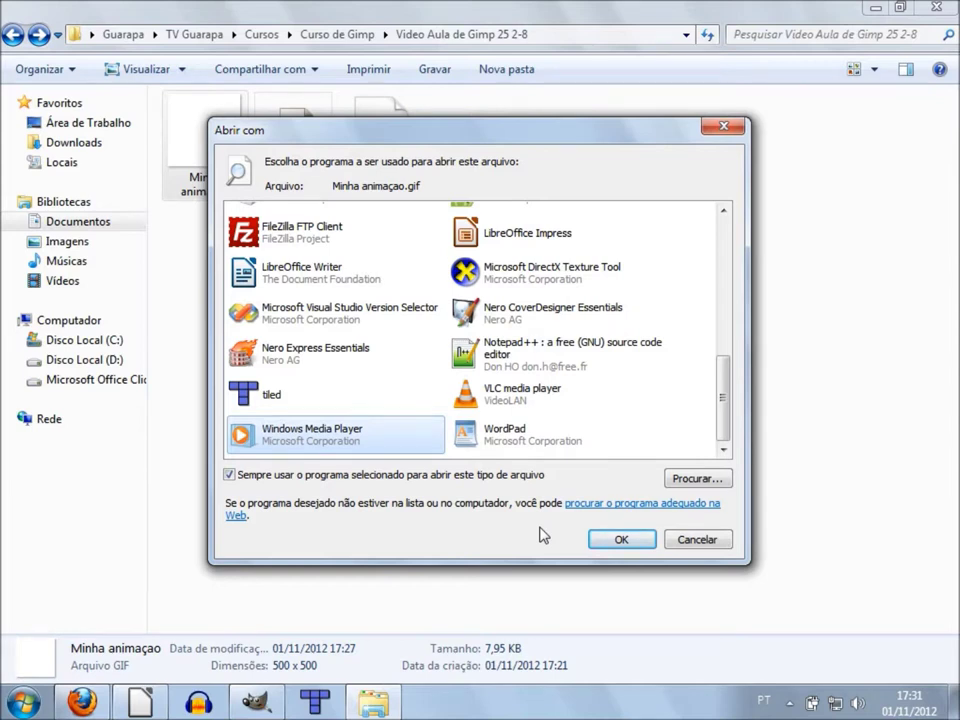
{"action": "left_click", "coordinate": [606, 545]}
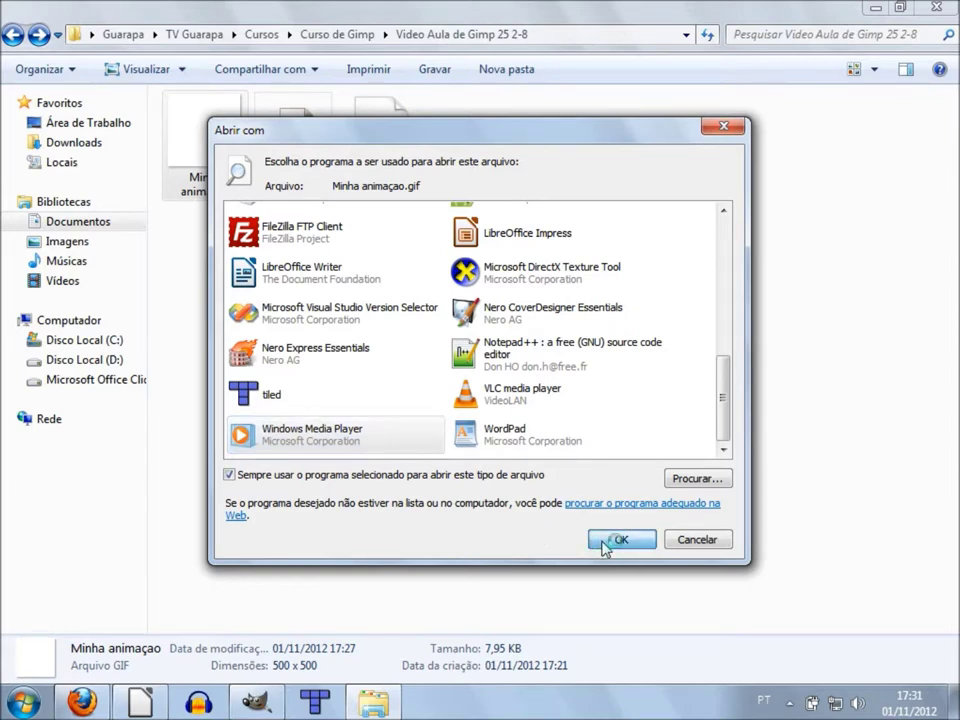
{"action": "left_click", "coordinate": [448, 422]}
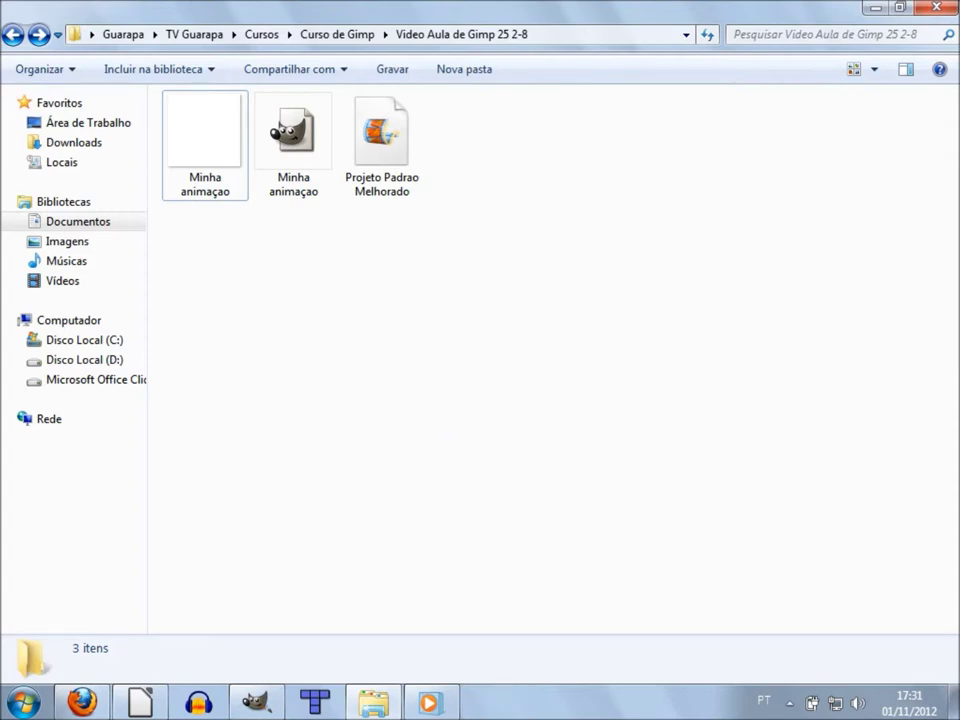
{"action": "left_click", "coordinate": [430, 703]}
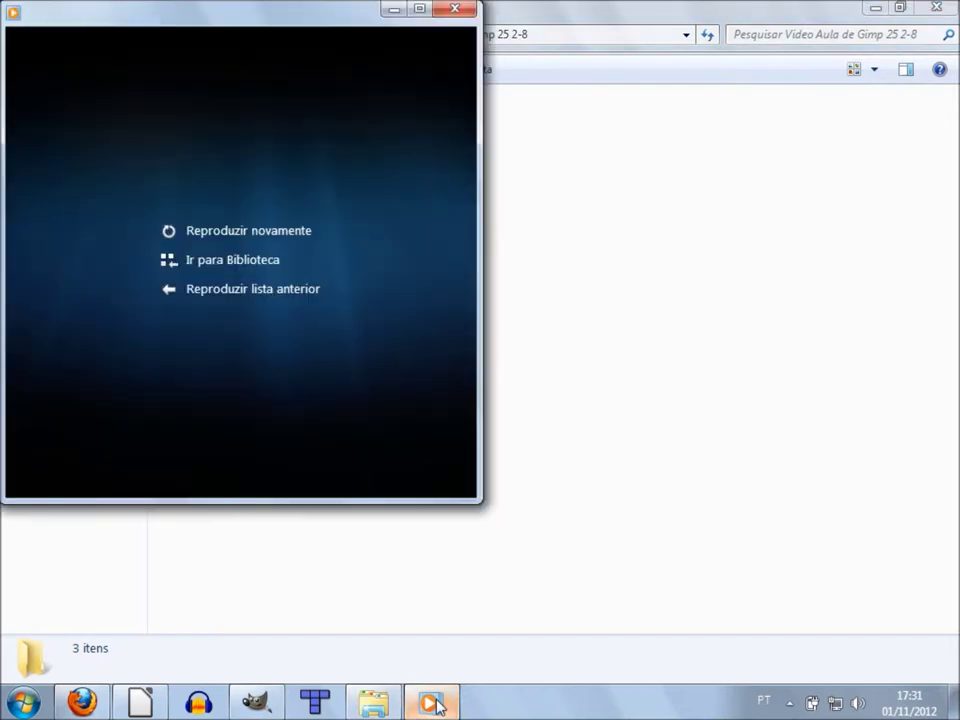
Play the TV Guarapa animation maximized, then windowed and centred, replay it, and close the player
{"action": "left_click", "coordinate": [420, 9]}
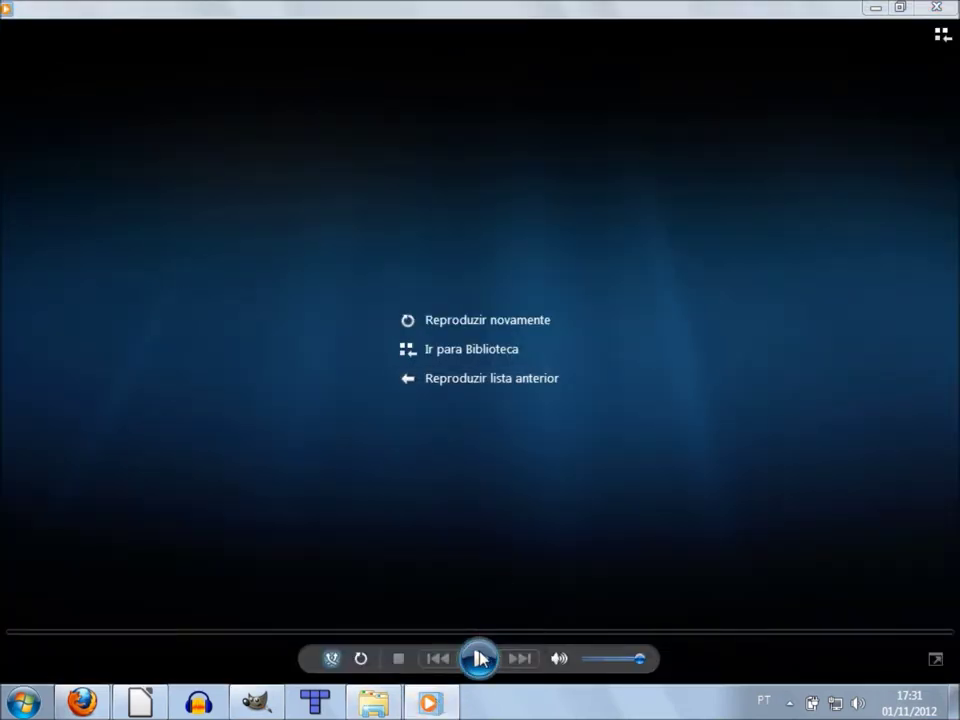
{"action": "left_click", "coordinate": [482, 657]}
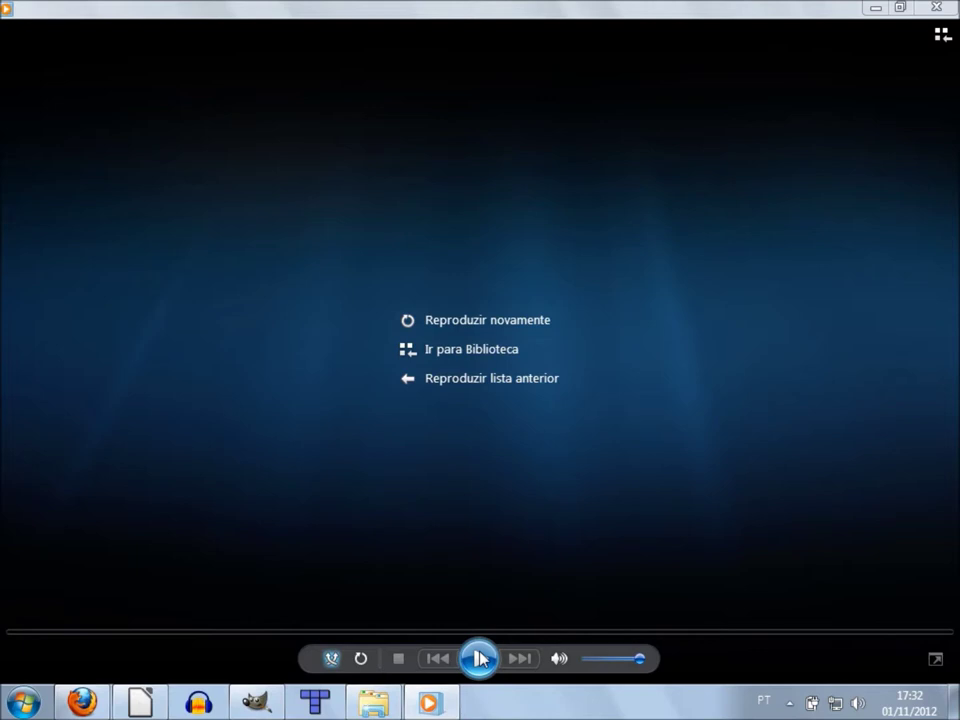
{"action": "left_click", "coordinate": [899, 7]}
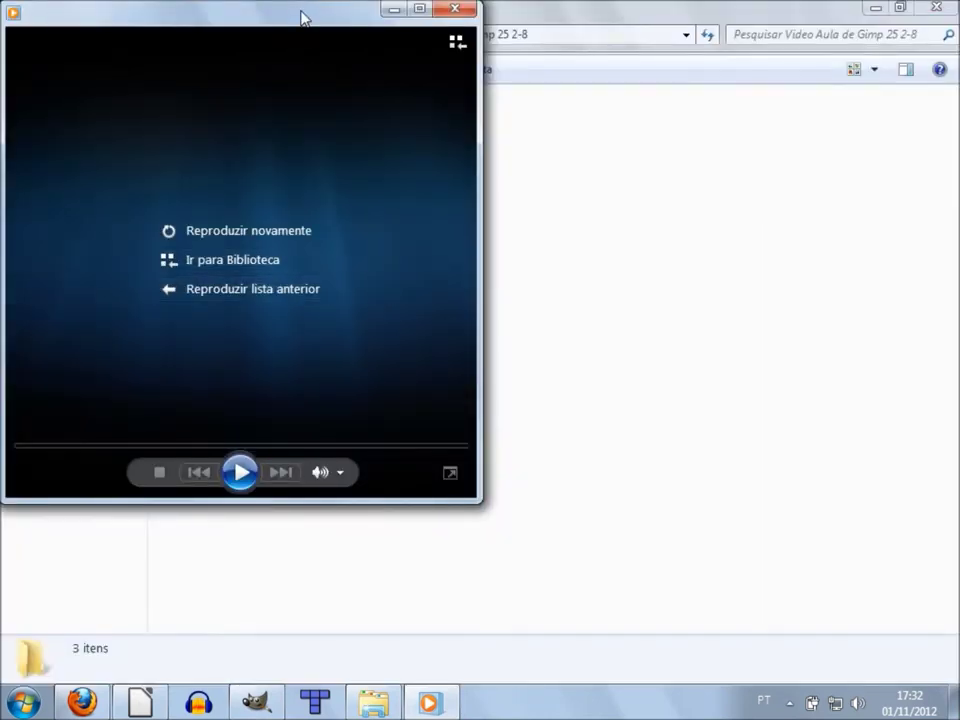
{"action": "left_click_drag", "start_coordinate": [376, 42], "coordinate": [648, 115]}
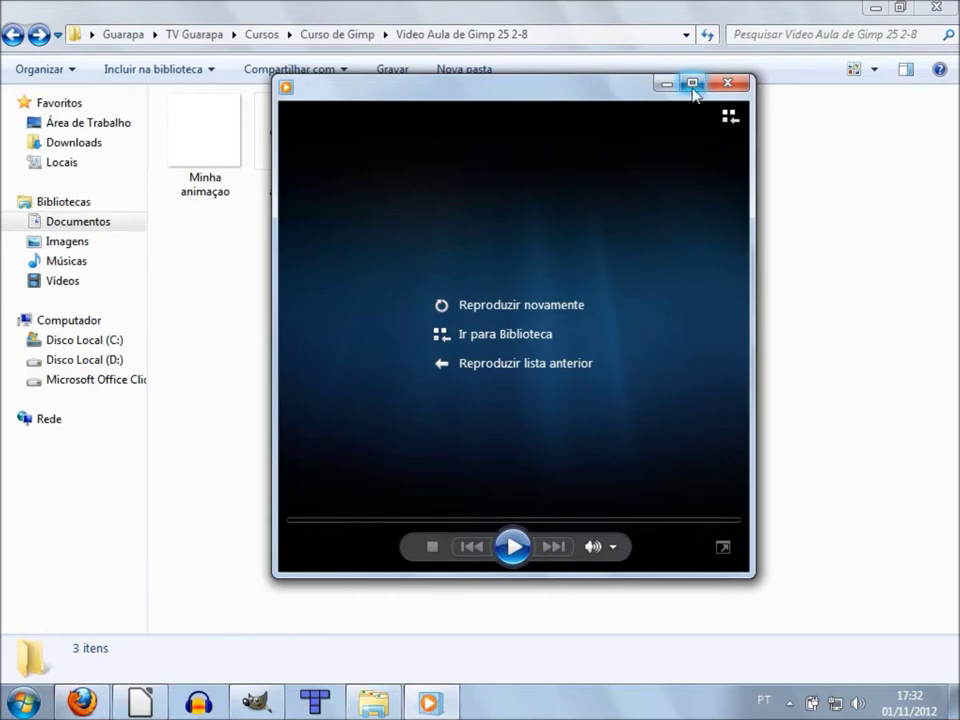
{"action": "left_click", "coordinate": [512, 549]}
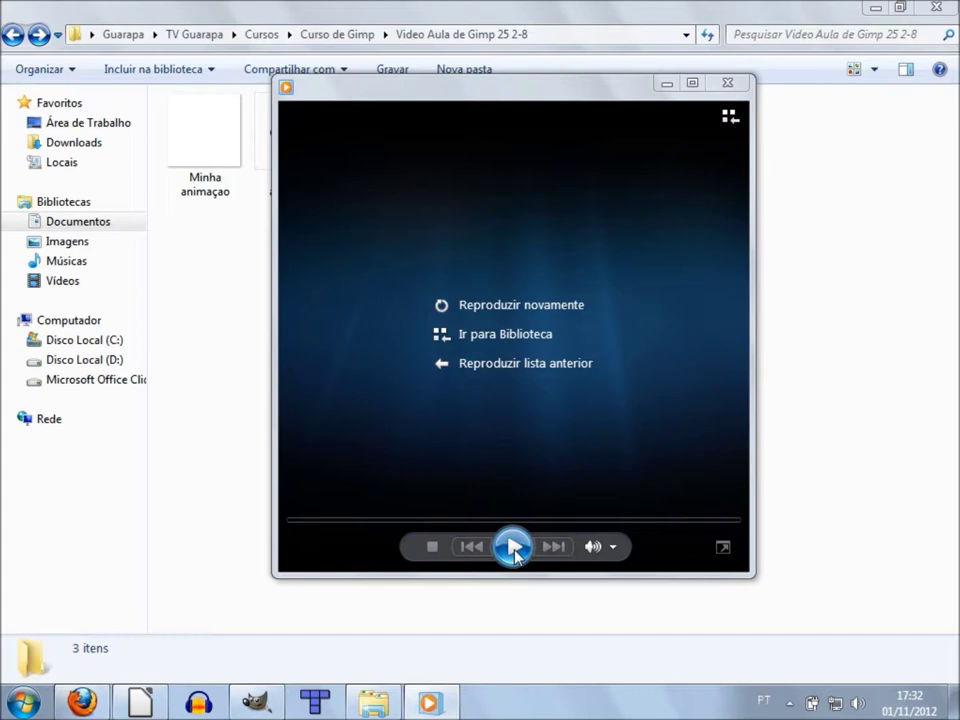
{"action": "left_click", "coordinate": [514, 548]}
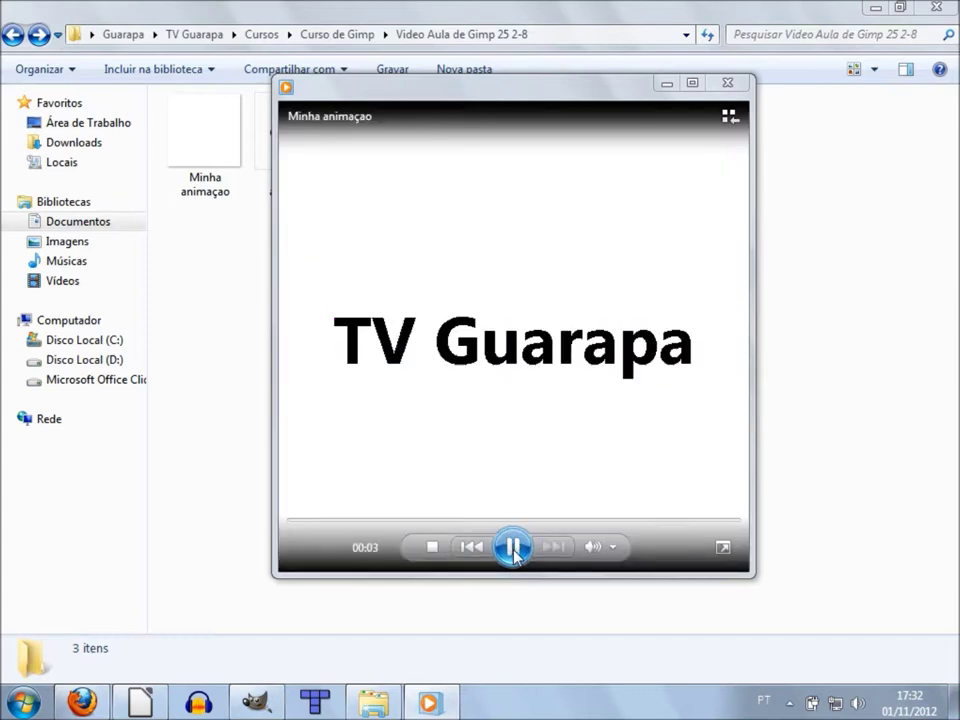
{"action": "left_click", "coordinate": [727, 83]}
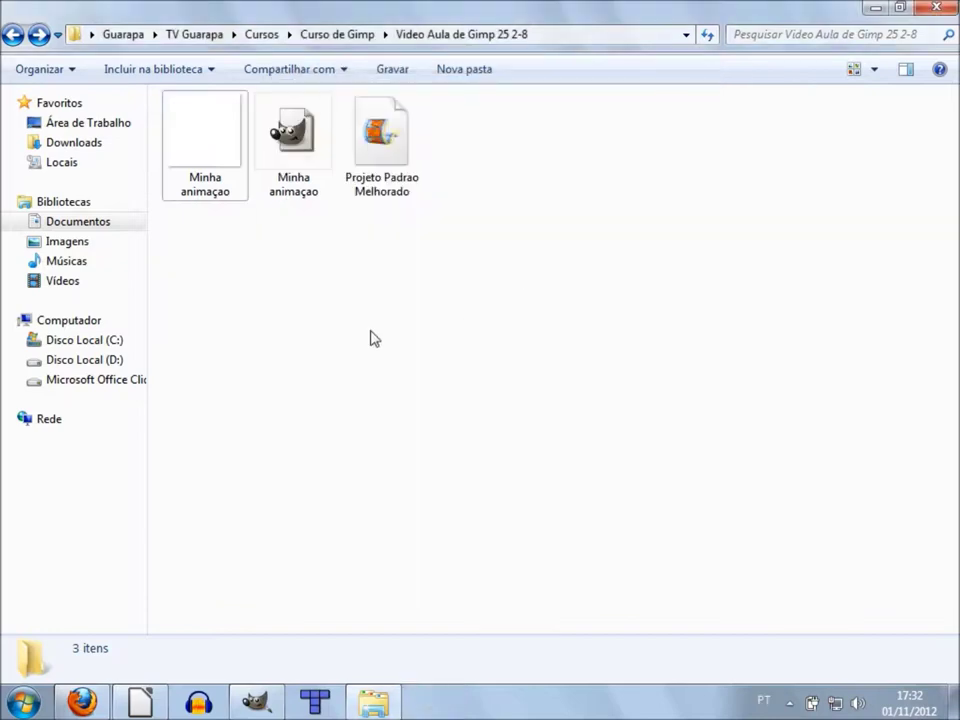
Make Firefox the default program for opening Minha animaçao.gif via Abrir com
{"action": "right_click", "coordinate": [224, 161]}
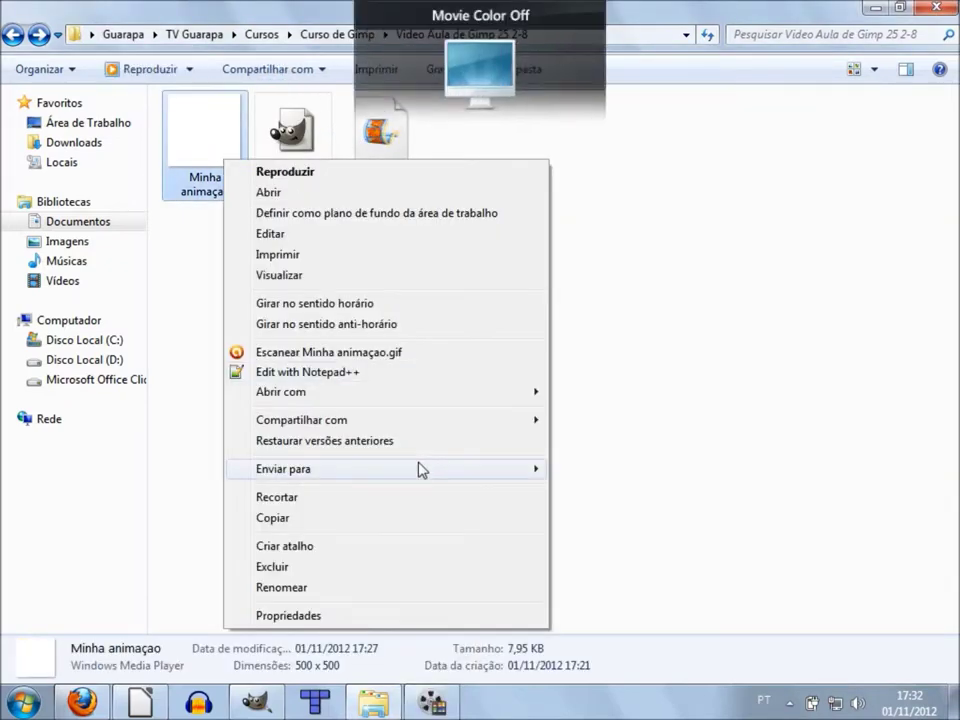
{"action": "mouse_move", "coordinate": [281, 392]}
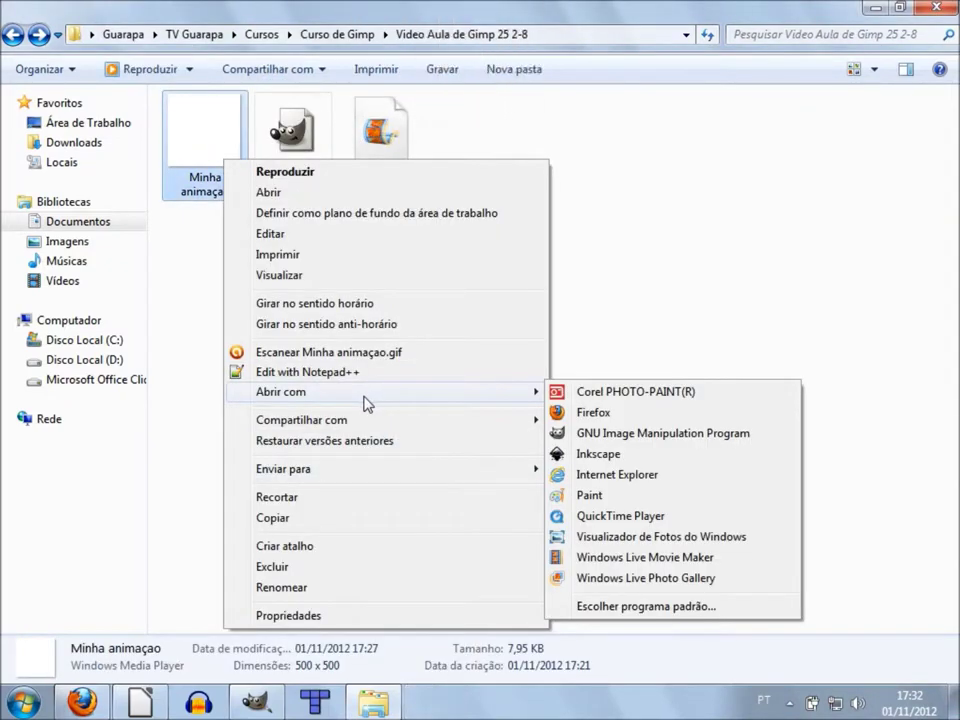
{"action": "left_click", "coordinate": [682, 606]}
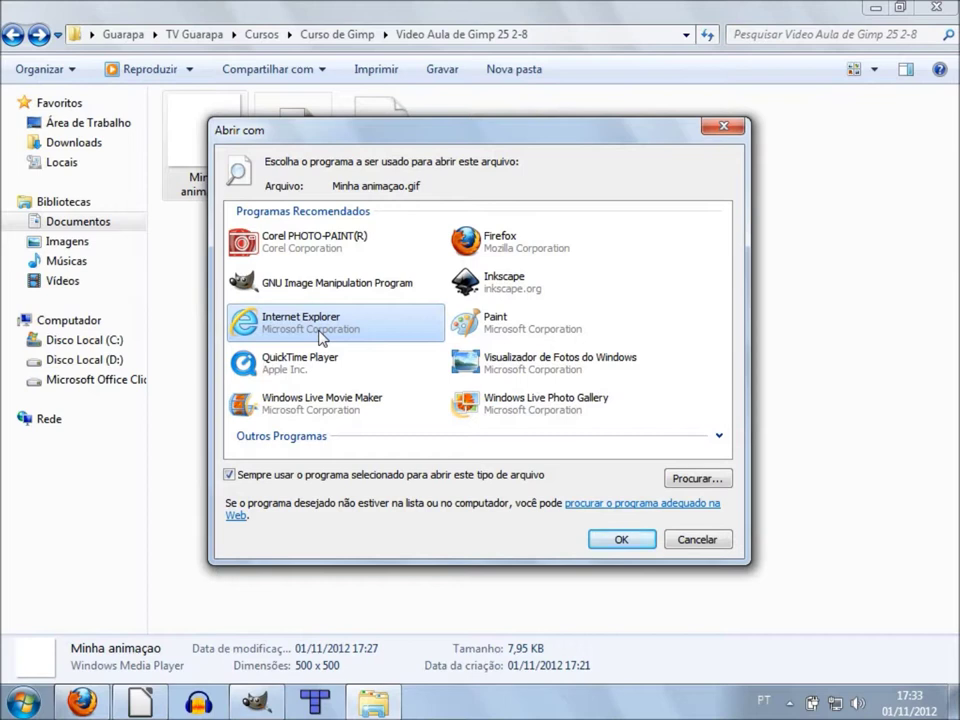
{"action": "left_click", "coordinate": [502, 252]}
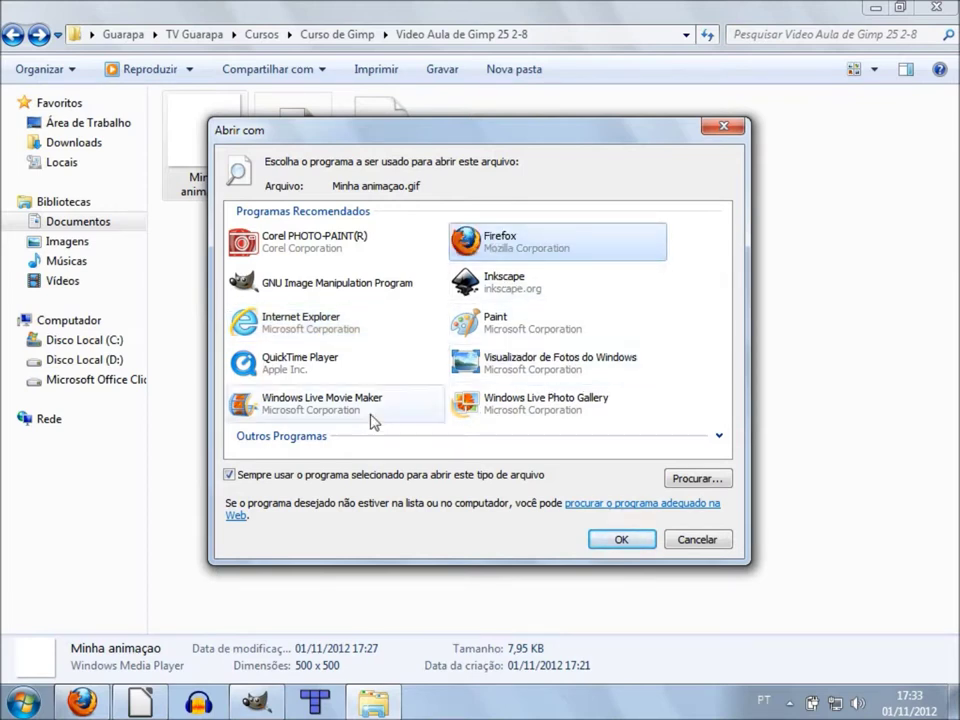
{"action": "left_click", "coordinate": [720, 440]}
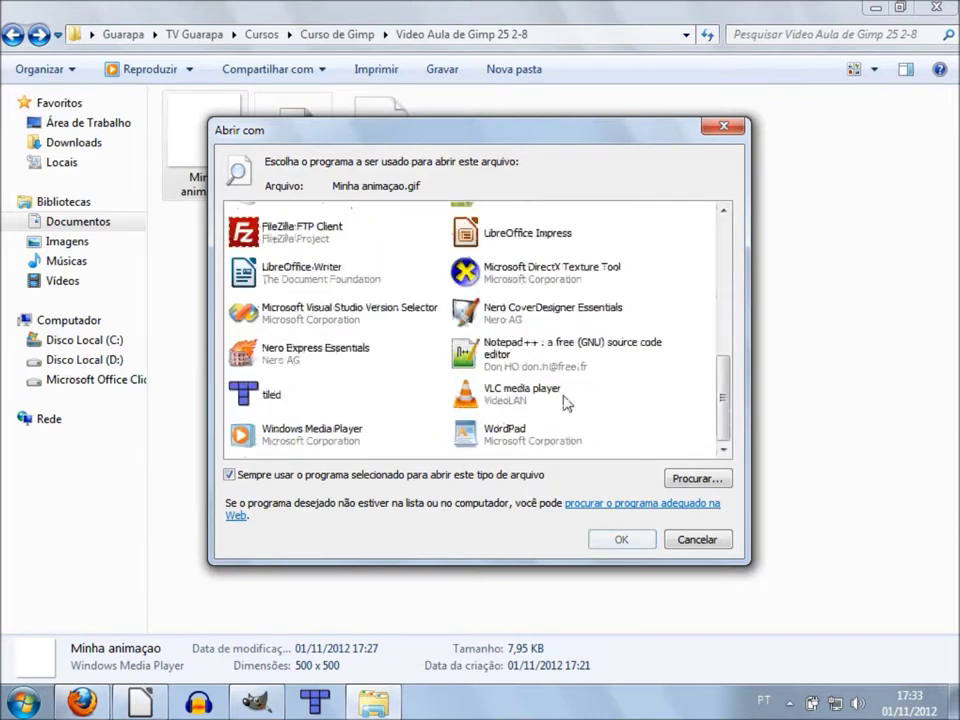
{"action": "left_click", "coordinate": [530, 405]}
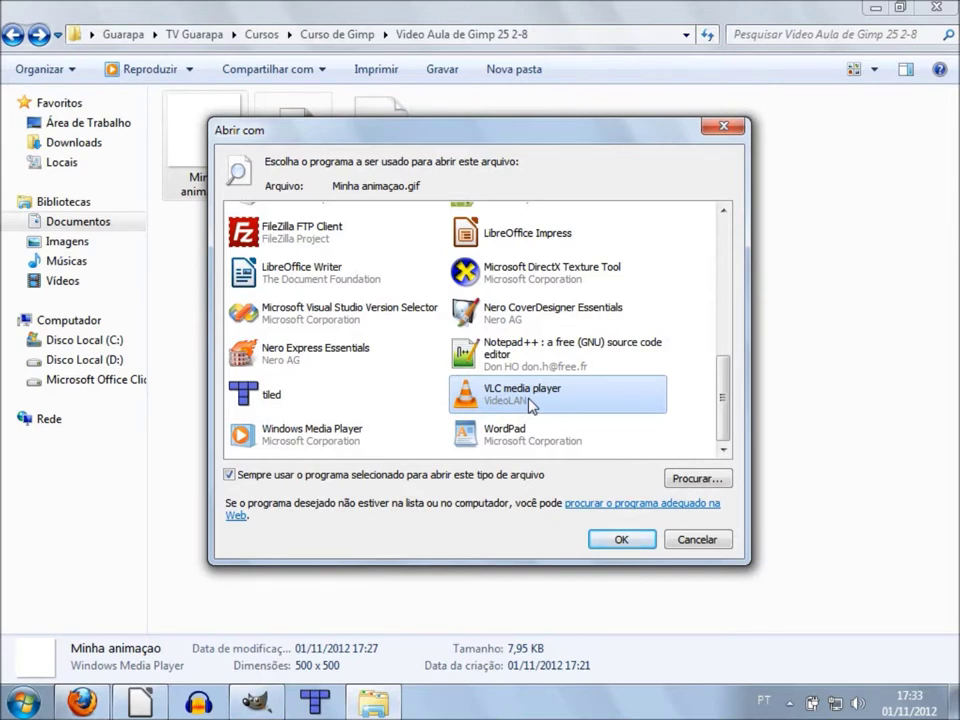
{"action": "scroll", "coordinate": [530, 405], "scroll_direction": "up", "scroll_amount": 5}
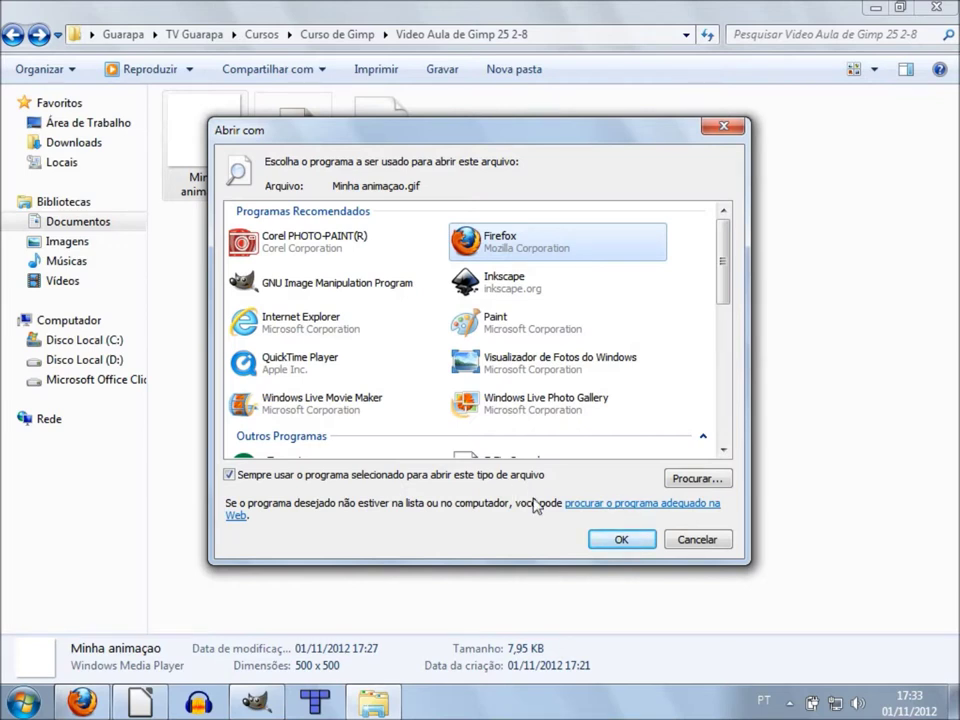
{"action": "left_click", "coordinate": [617, 540]}
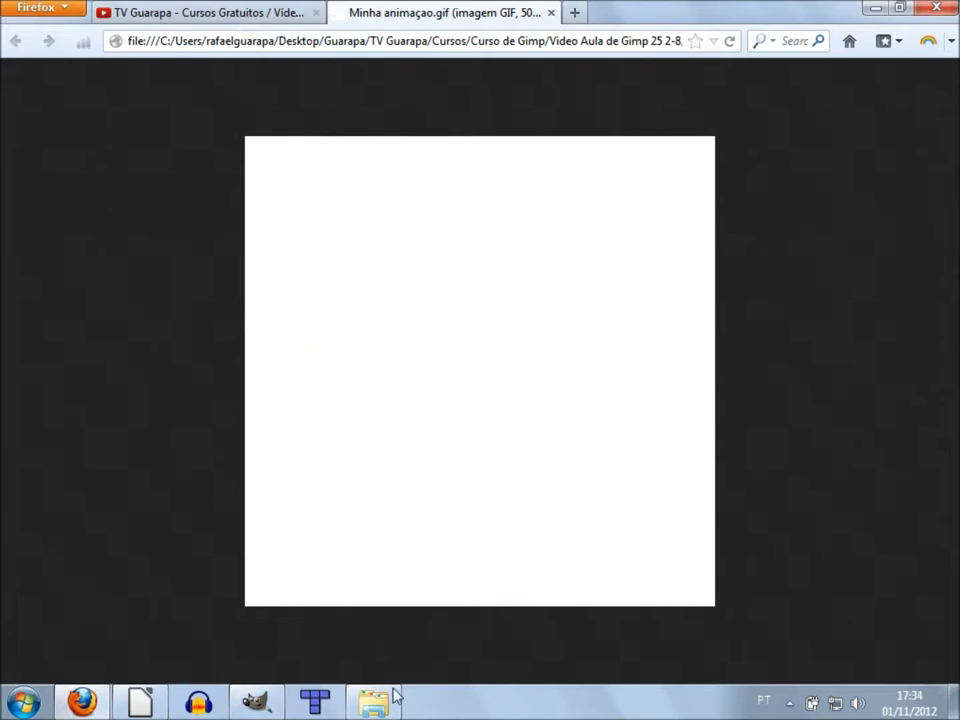
Leave the Firefox GIF preview and switch back to the layered image in GIMP
{"action": "left_click", "coordinate": [256, 701]}
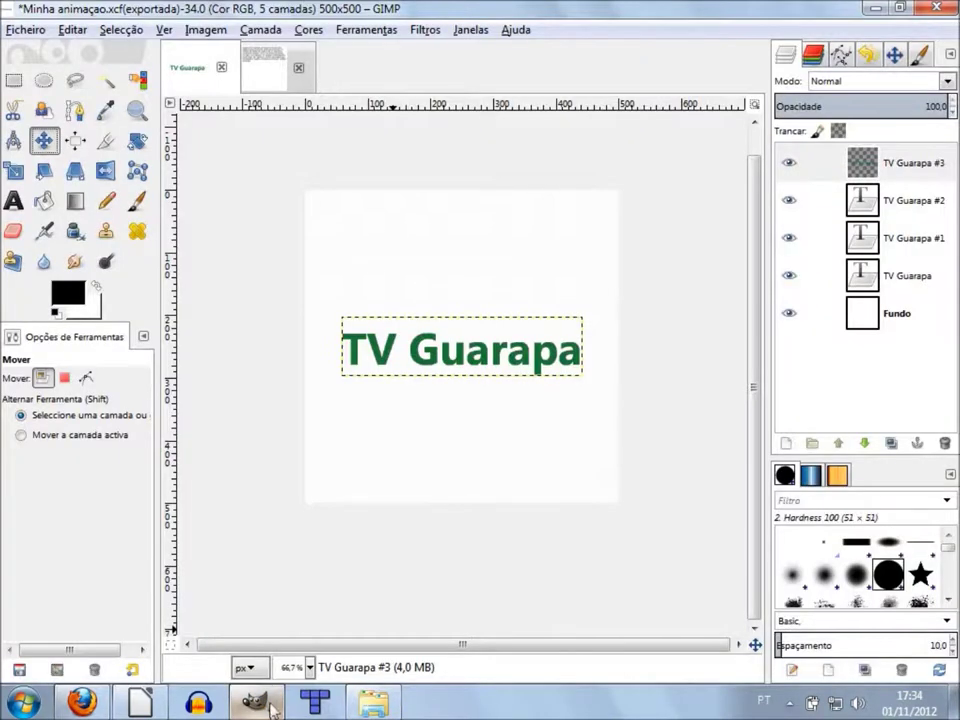
Export the image over Minha animaçao.gif, agreeing to replace the existing file
{"action": "left_click", "coordinate": [22, 30]}
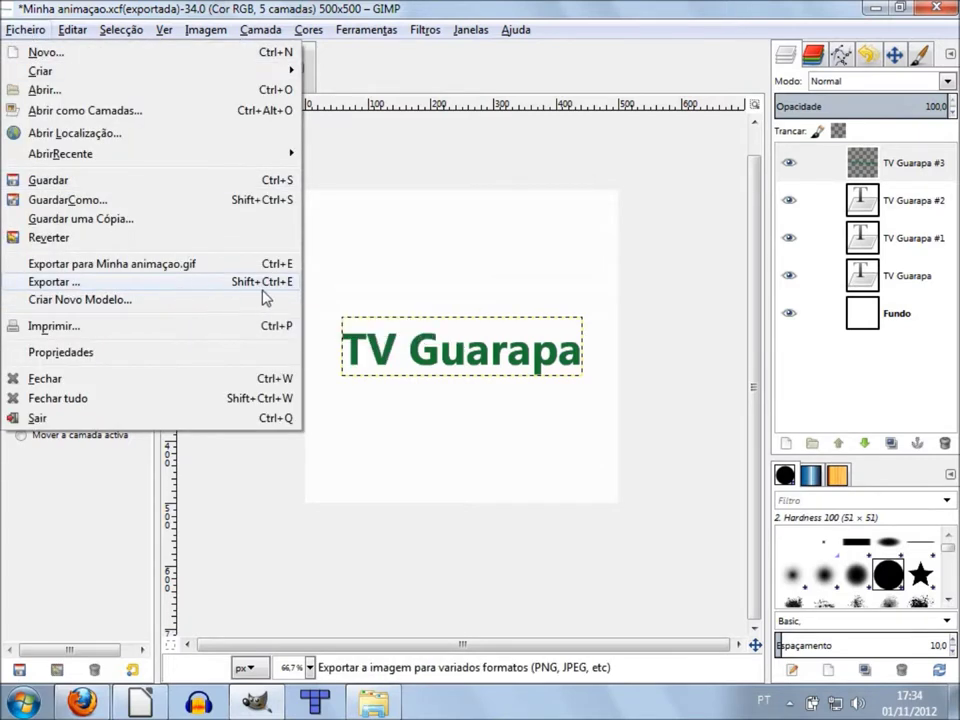
{"action": "key", "text": "Escape"}
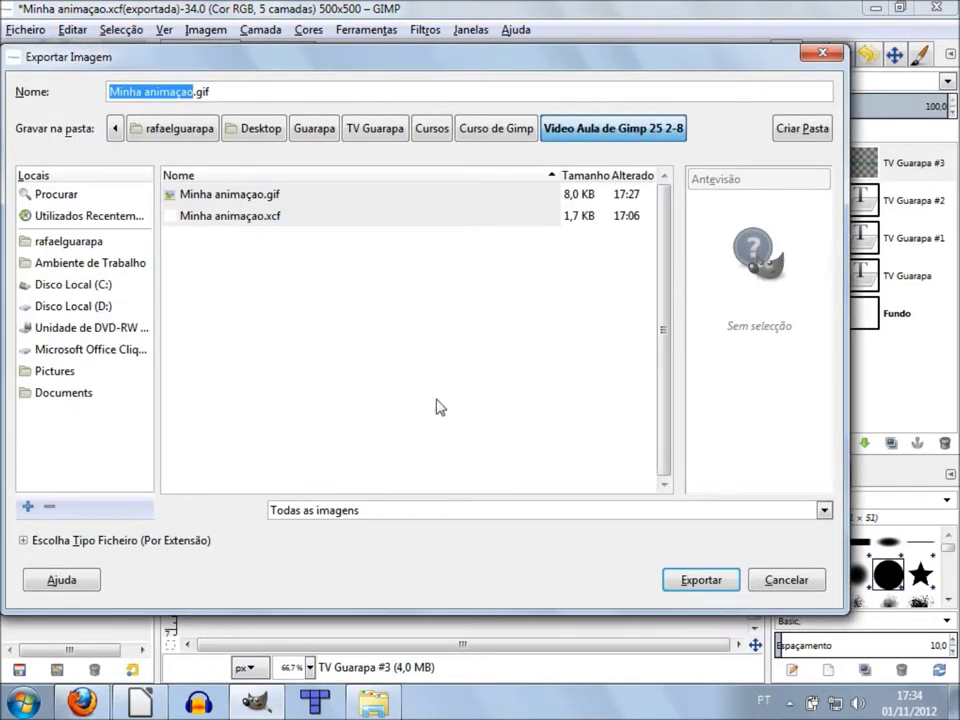
{"action": "left_click", "coordinate": [695, 579]}
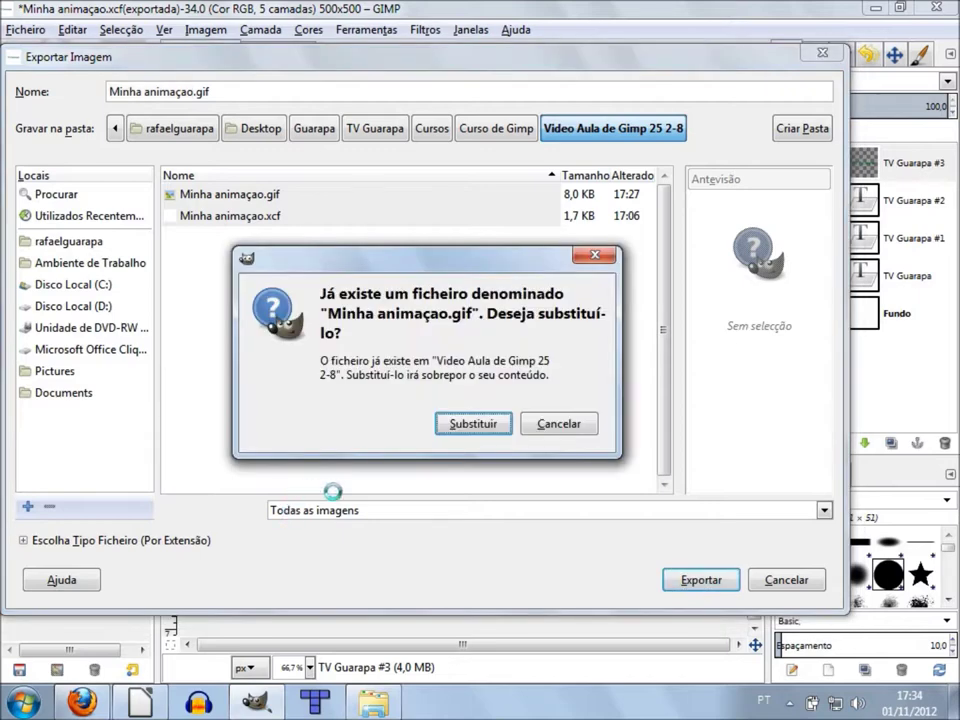
{"action": "left_click", "coordinate": [470, 426]}
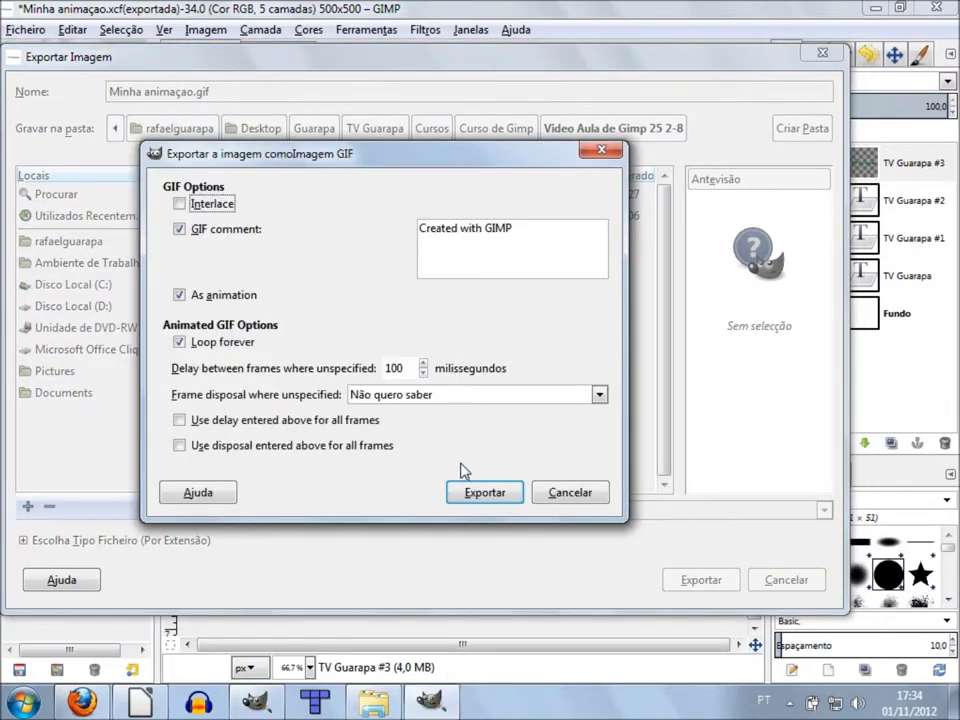
Enter a 300 ms delay between frames in the GIF export options
{"action": "left_click", "coordinate": [404, 369]}
{"action": "key", "text": "BackSpace"}
{"action": "key", "text": "BackSpace"}
{"action": "key", "text": "BackSpace"}
{"action": "type", "text": "300"}
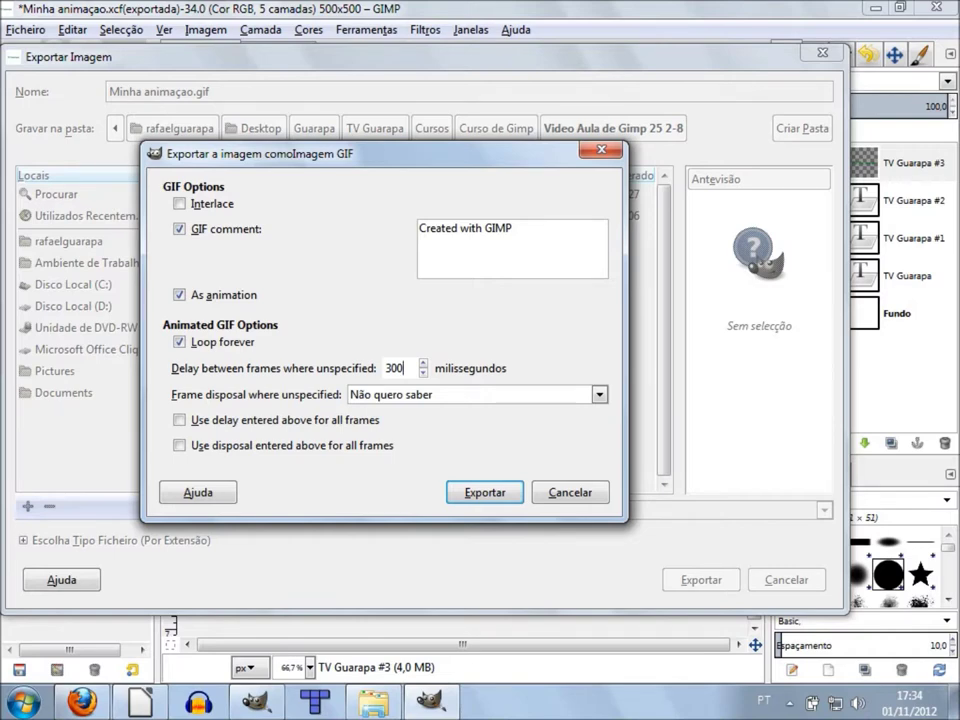
{"action": "left_click", "coordinate": [83, 703]}
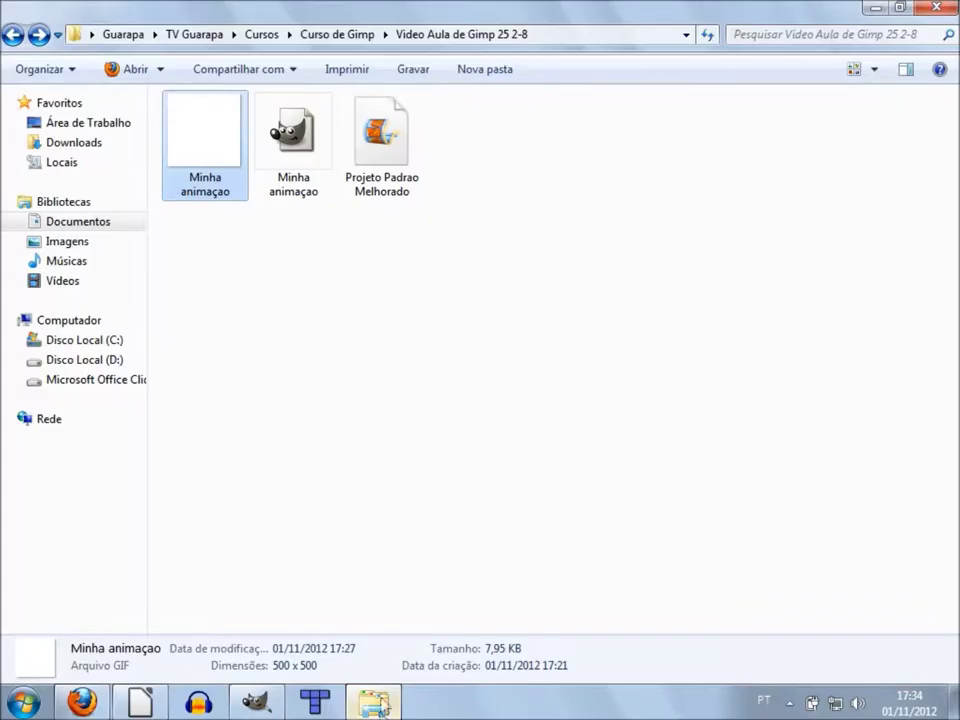
Confirm in Explorer that Minha animaçao.gif shows 17:34 as modified, then switch to Firefox
{"action": "right_click", "coordinate": [226, 178]}
{"action": "left_click", "coordinate": [217, 303]}
{"action": "right_click", "coordinate": [207, 176]}
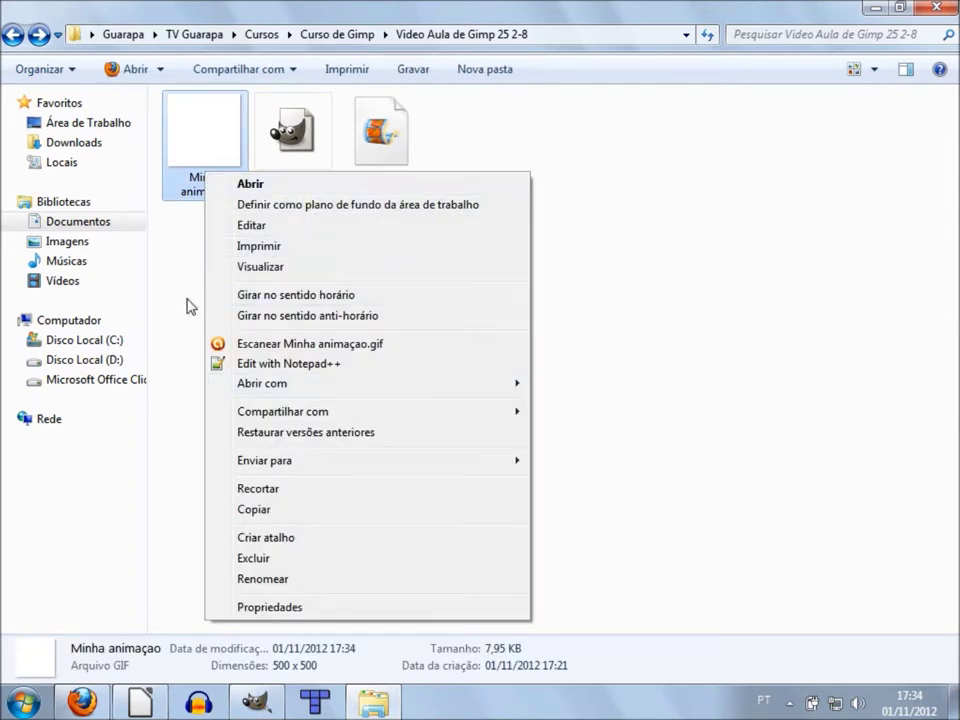
{"action": "left_click", "coordinate": [155, 232]}
{"action": "left_click", "coordinate": [97, 708]}
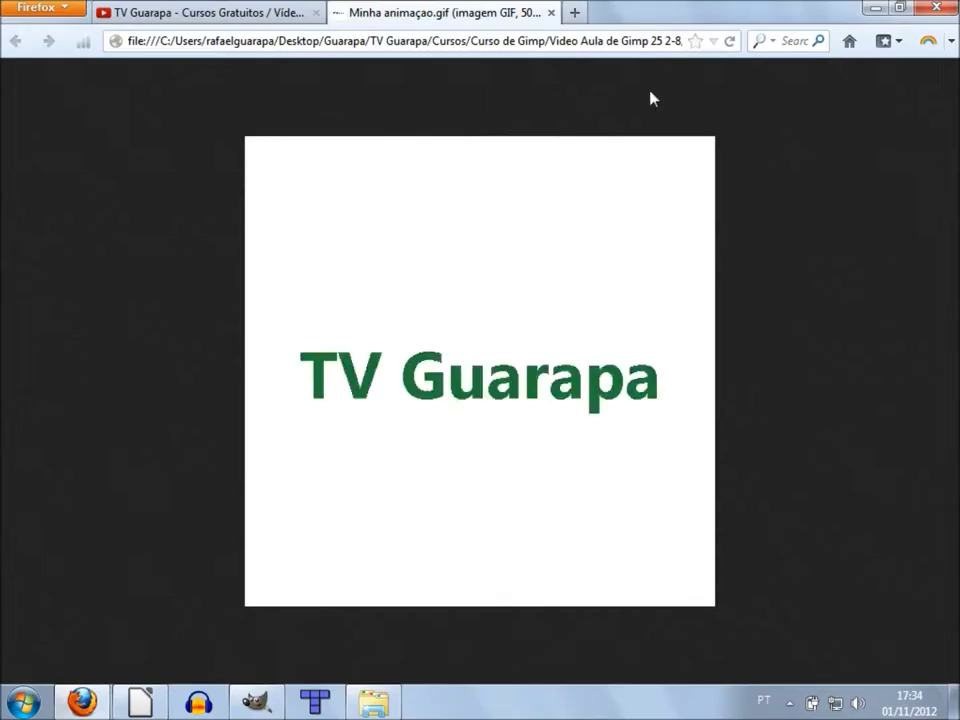
Reload Minha animaçao.gif in Firefox to watch the 300 ms version, then switch back to GIMP
{"action": "left_click", "coordinate": [733, 44]}
{"action": "key", "text": "alt+Tab"}
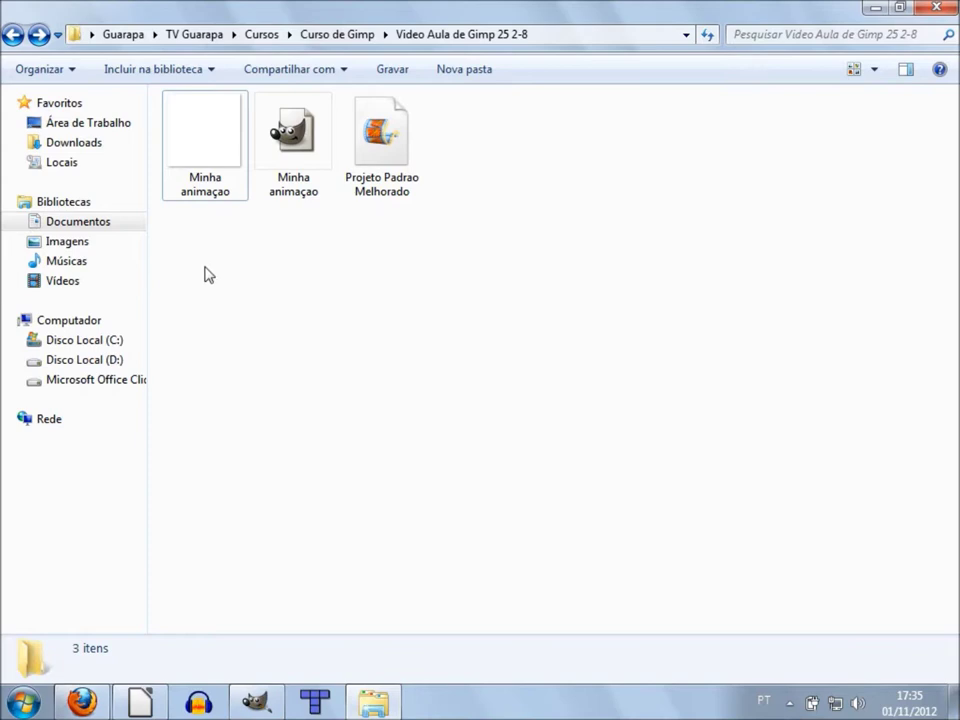
{"action": "mouse_move", "coordinate": [82, 702]}
{"action": "left_click", "coordinate": [161, 615]}
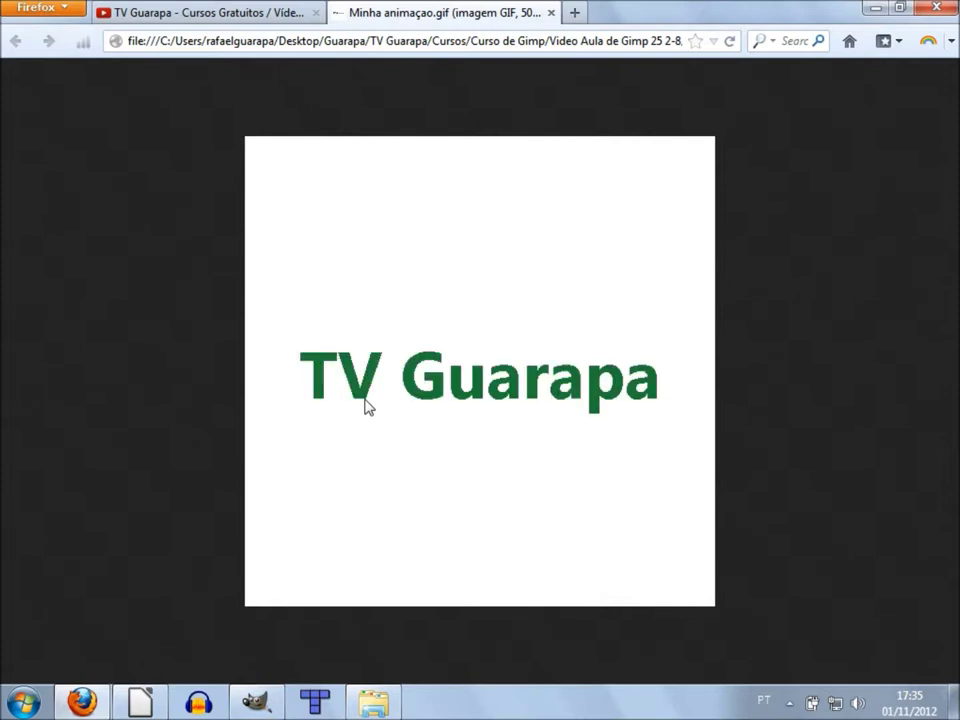
{"action": "left_click", "coordinate": [310, 705]}
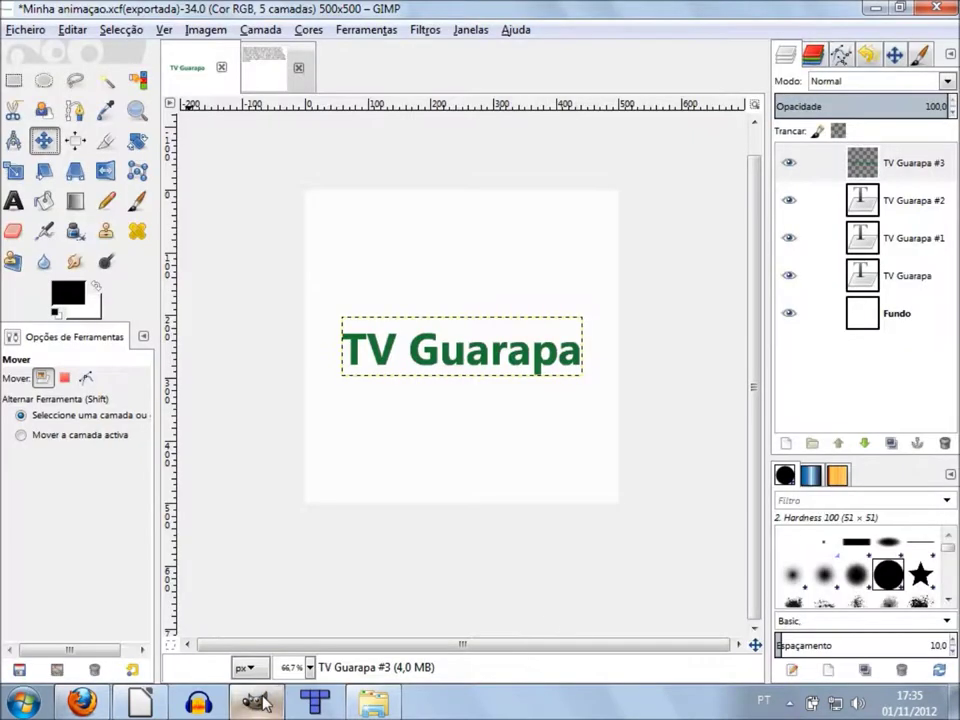
Select the TV Guarapa layers in turn and undo an accidental move of the Fundo background
{"action": "left_click", "coordinate": [858, 168]}
{"action": "left_click", "coordinate": [862, 200]}
{"action": "left_click", "coordinate": [866, 240]}
{"action": "left_click", "coordinate": [866, 272]}
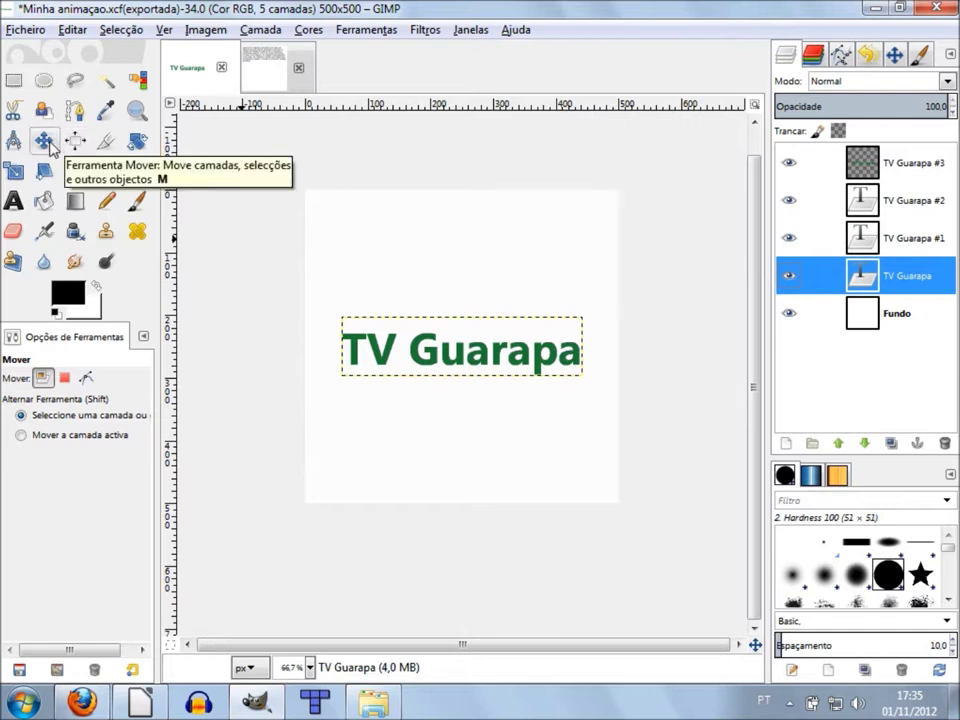
{"action": "mouse_move", "coordinate": [428, 361]}
{"action": "left_mouse_down"}
{"action": "mouse_move", "coordinate": [418, 407]}
{"action": "mouse_move", "coordinate": [418, 368]}
{"action": "left_mouse_up"}
{"action": "key", "text": "ctrl+z"}
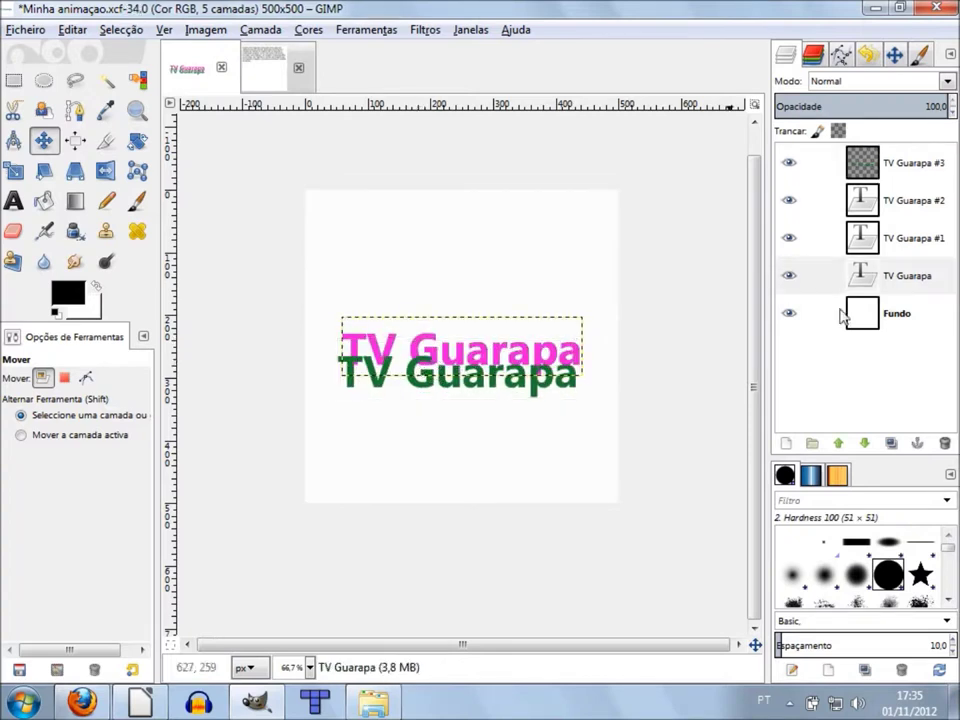
Drag the text up and left, then hide all four TV Guarapa text layers
{"action": "left_click", "coordinate": [905, 238]}
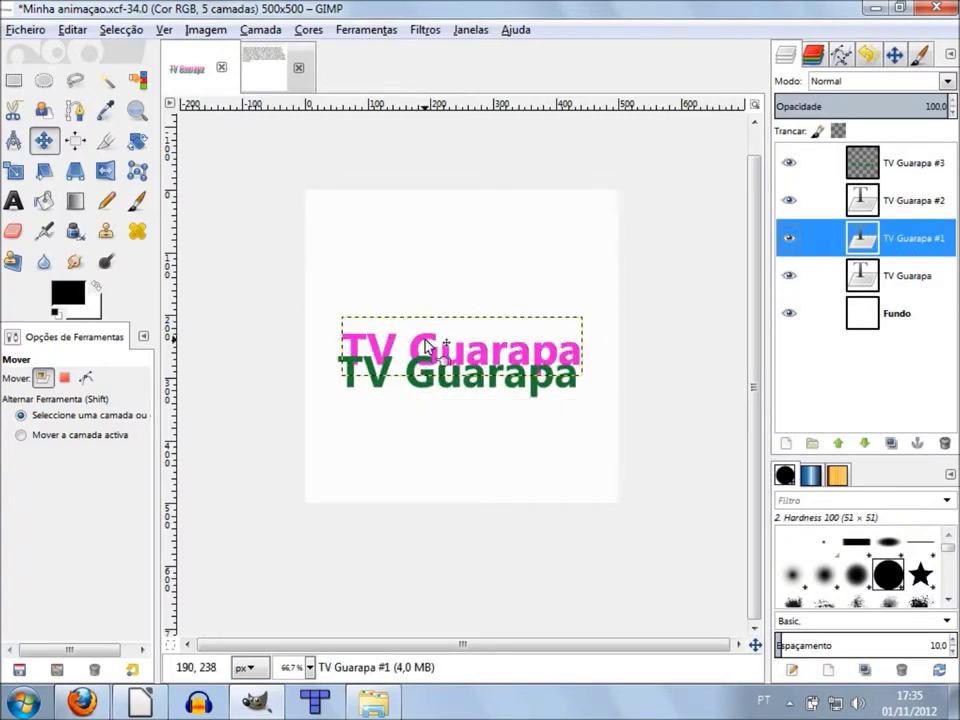
{"action": "left_click_drag", "start_coordinate": [428, 346], "coordinate": [417, 324]}
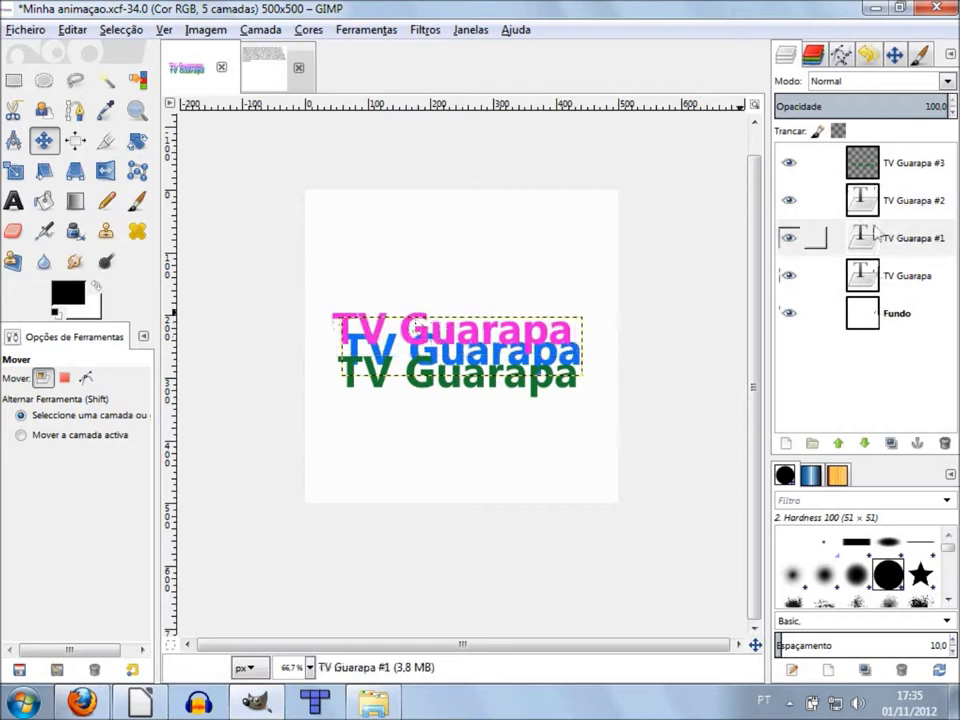
{"action": "left_click", "coordinate": [880, 200]}
{"action": "left_click", "coordinate": [789, 275]}
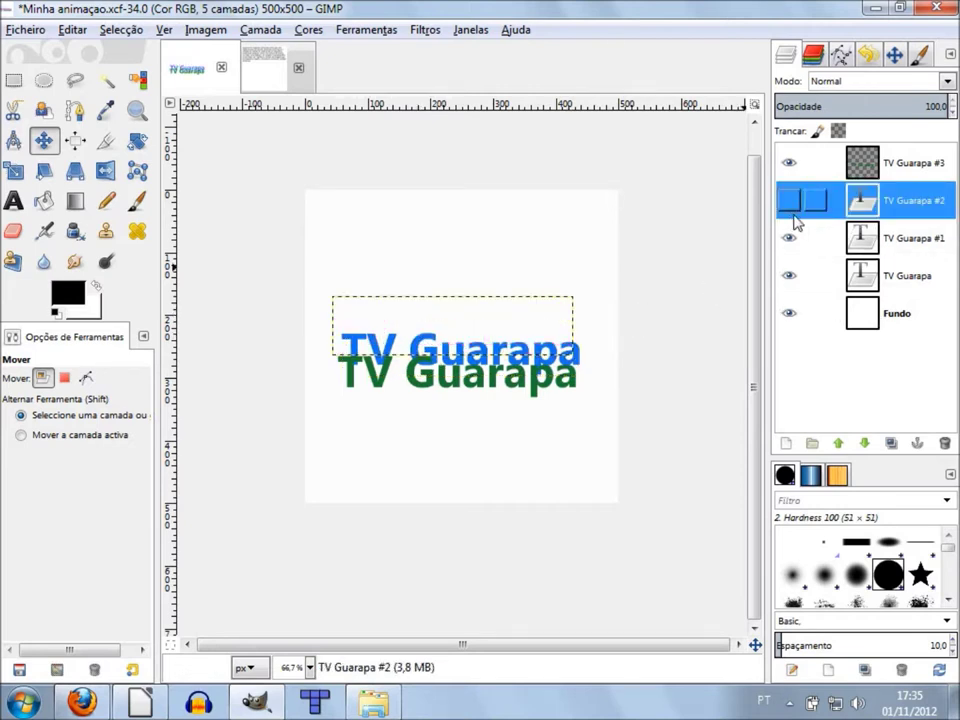
{"action": "left_click", "coordinate": [789, 238]}
{"action": "left_click", "coordinate": [789, 200]}
{"action": "left_click", "coordinate": [789, 162]}
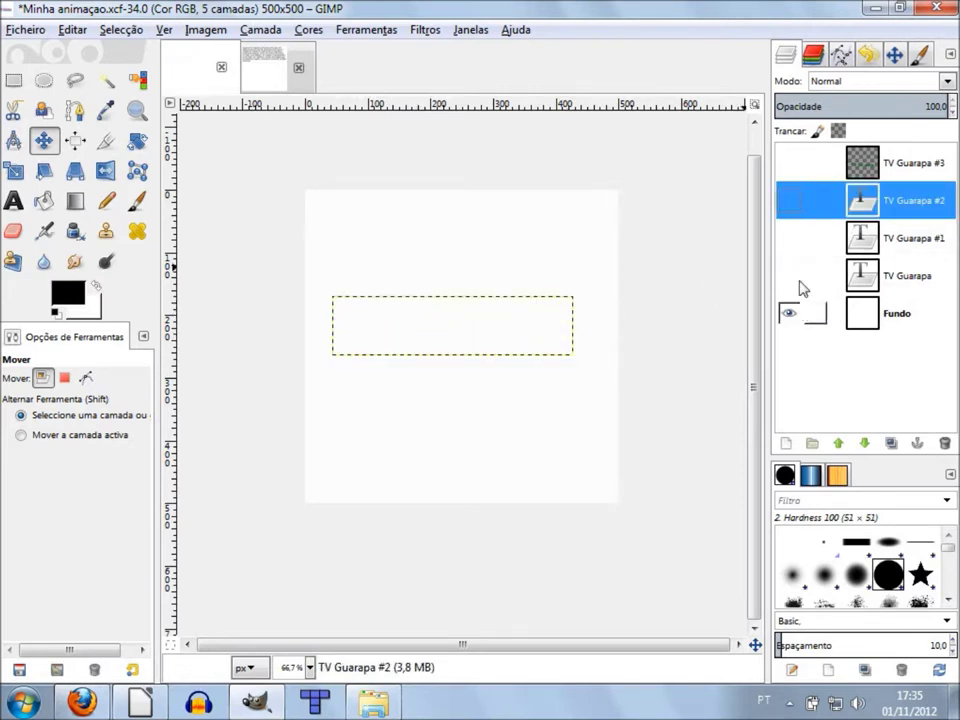
Show only TV Guarapa #2 and drag its magenta text above the green text
{"action": "left_click", "coordinate": [812, 238]}
{"action": "left_click", "coordinate": [789, 200]}
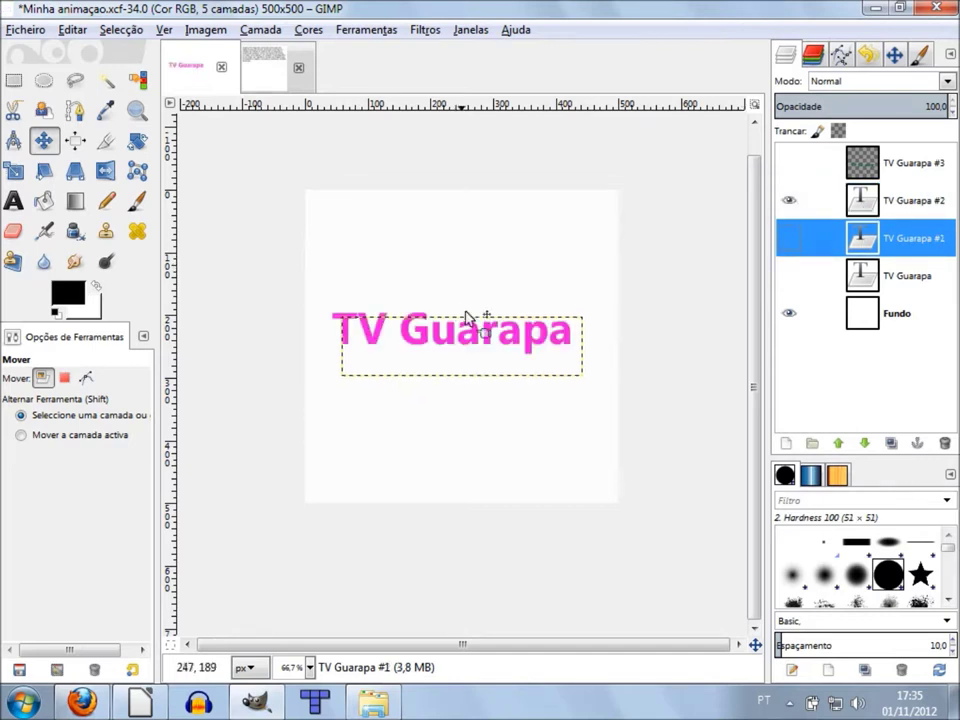
{"action": "left_click", "coordinate": [918, 200]}
{"action": "left_click_drag", "start_coordinate": [347, 330], "coordinate": [361, 312]}
{"action": "left_click", "coordinate": [808, 170]}
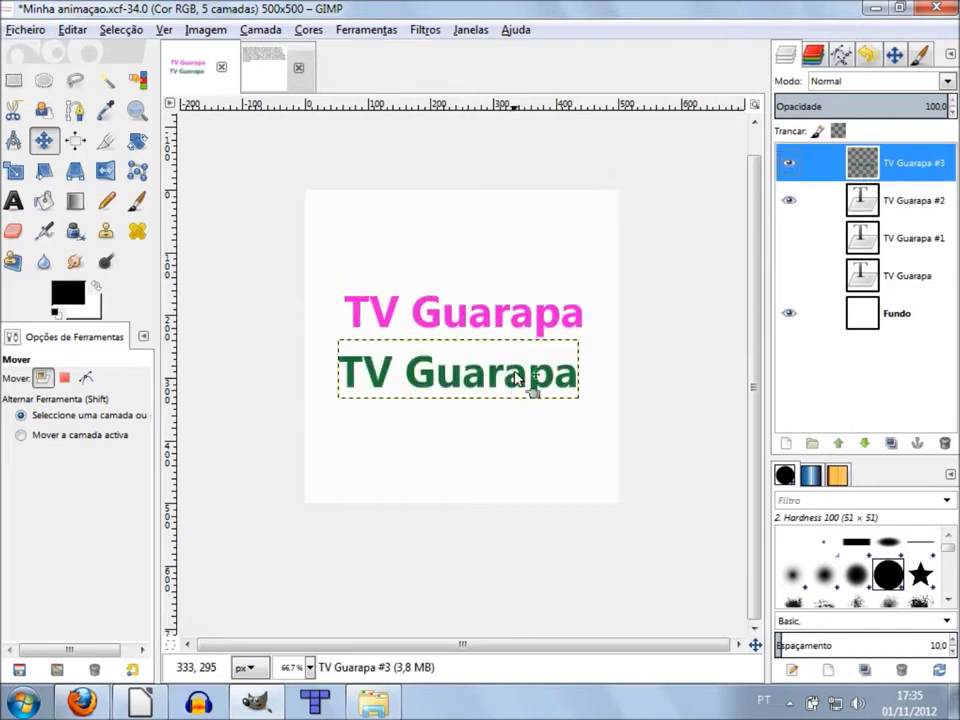
Nudge the green TV Guarapa #3 text, undo a stray move, and show TV Guarapa and TV Guarapa #1
{"action": "left_click", "coordinate": [519, 380]}
{"action": "left_click_drag", "start_coordinate": [519, 378], "coordinate": [552, 398]}
{"action": "key", "text": "ctrl+z"}
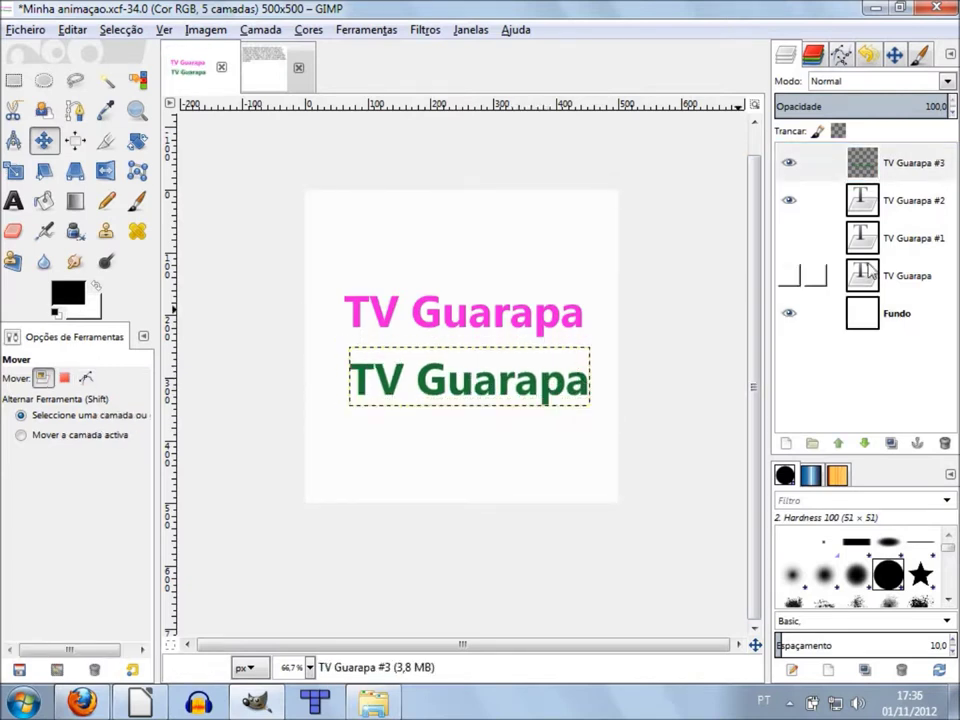
{"action": "left_click", "coordinate": [874, 282]}
{"action": "left_click", "coordinate": [787, 277]}
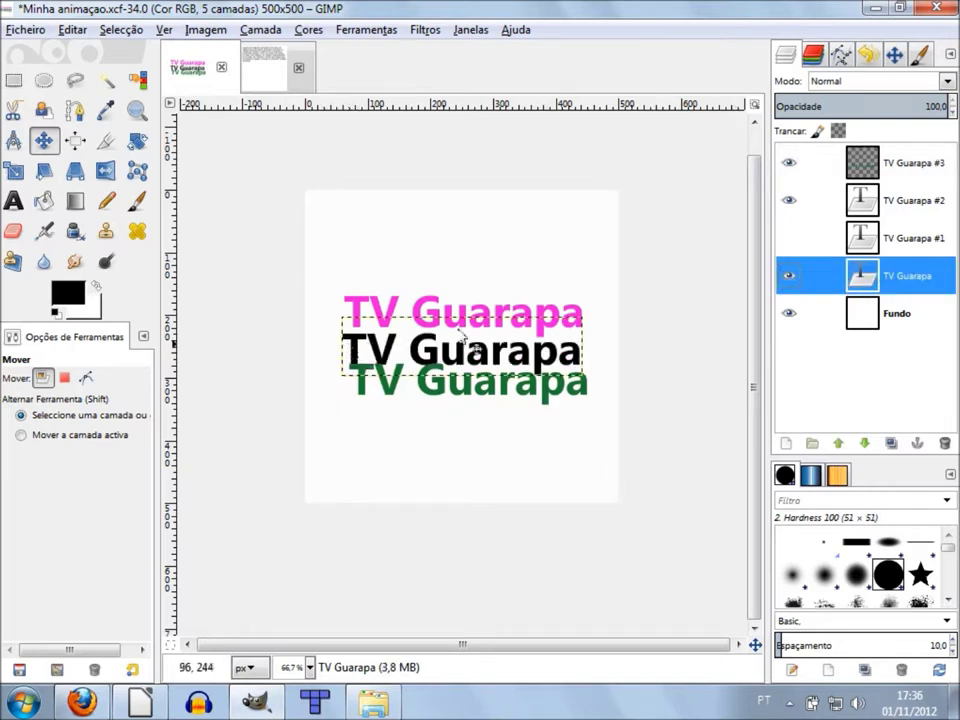
{"action": "left_click", "coordinate": [788, 238]}
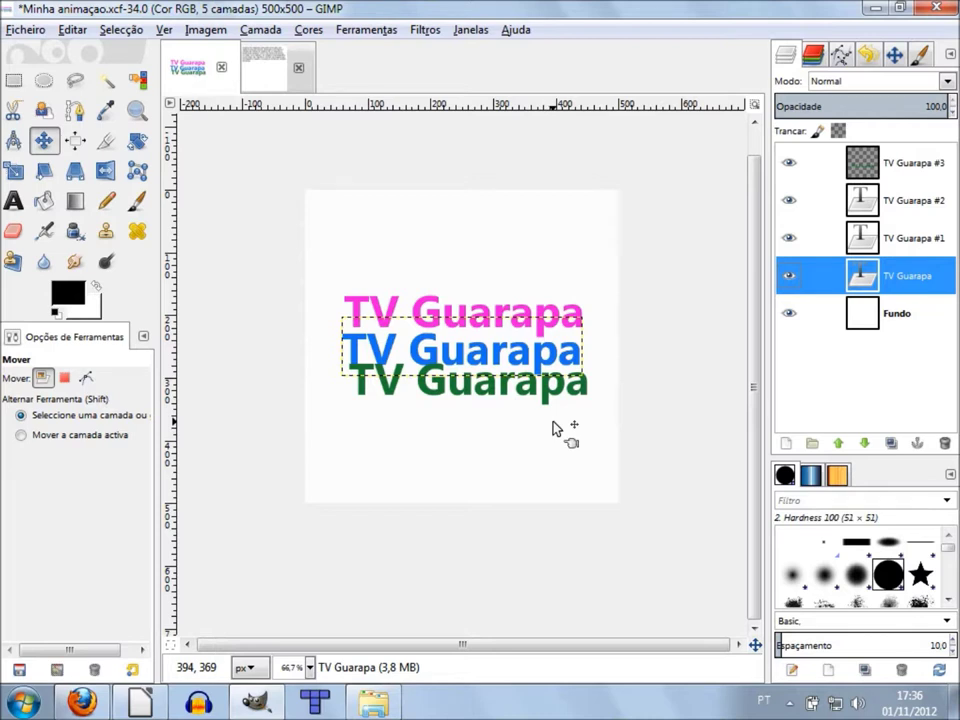
{"action": "left_click", "coordinate": [26, 30]}
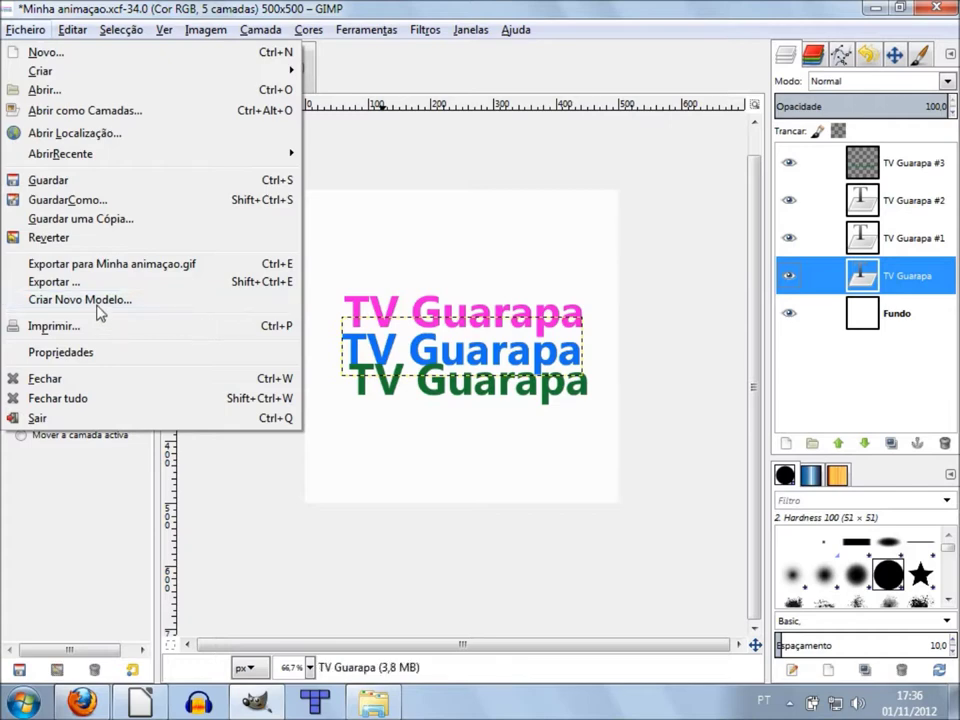
Overwrite Minha animaçao.gif, keeping Loop forever and the 300 ms frame delay
{"action": "left_click", "coordinate": [135, 285]}
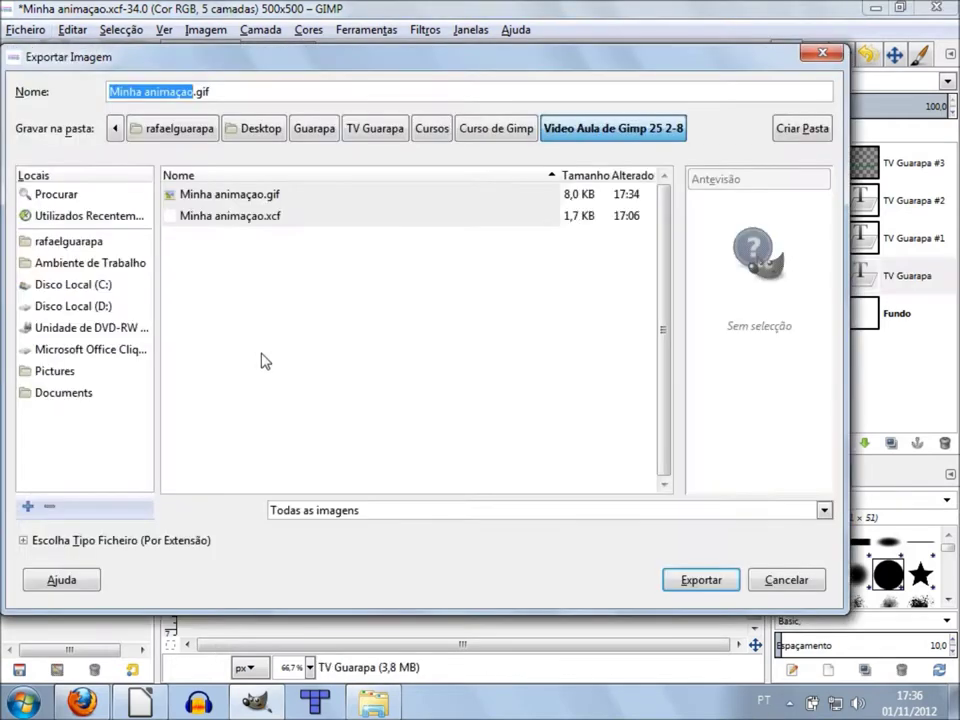
{"action": "left_click", "coordinate": [683, 582]}
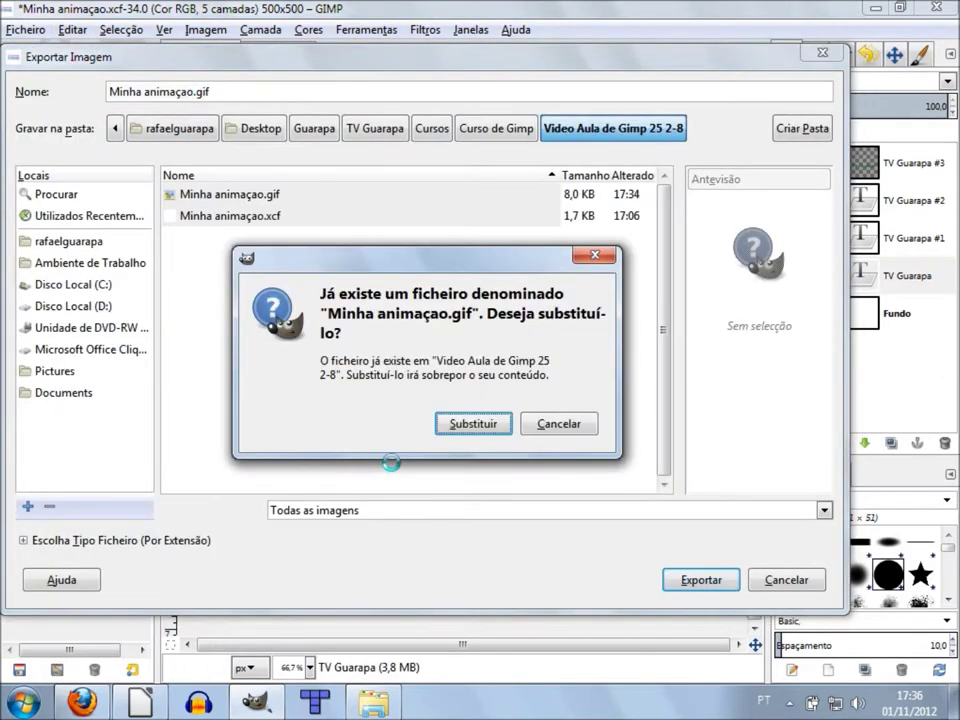
{"action": "left_click", "coordinate": [450, 425]}
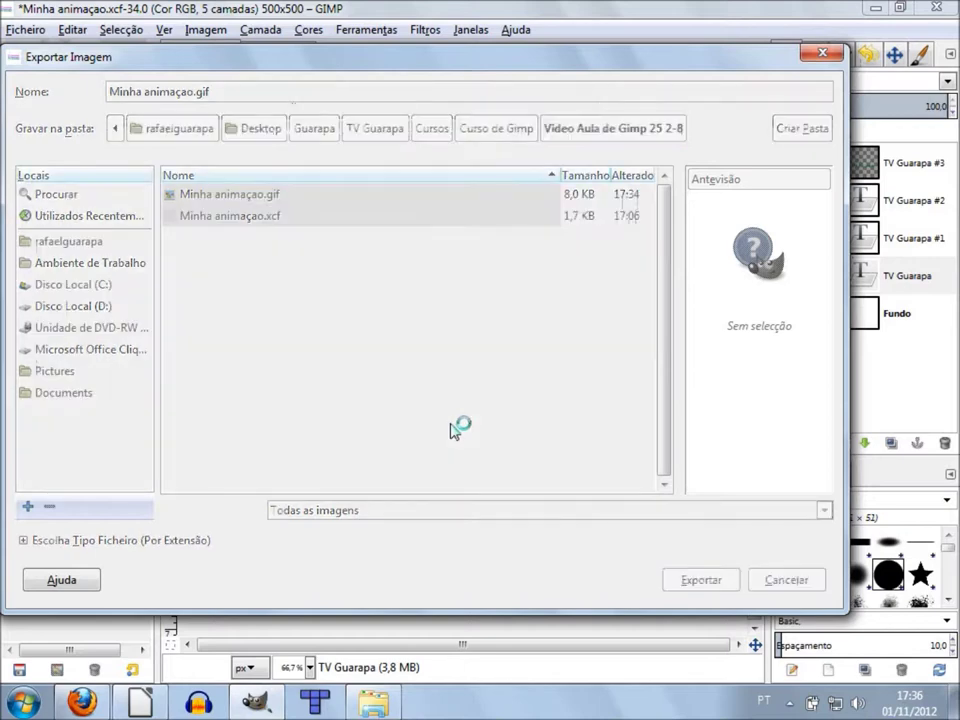
{"action": "left_click", "coordinate": [283, 249]}
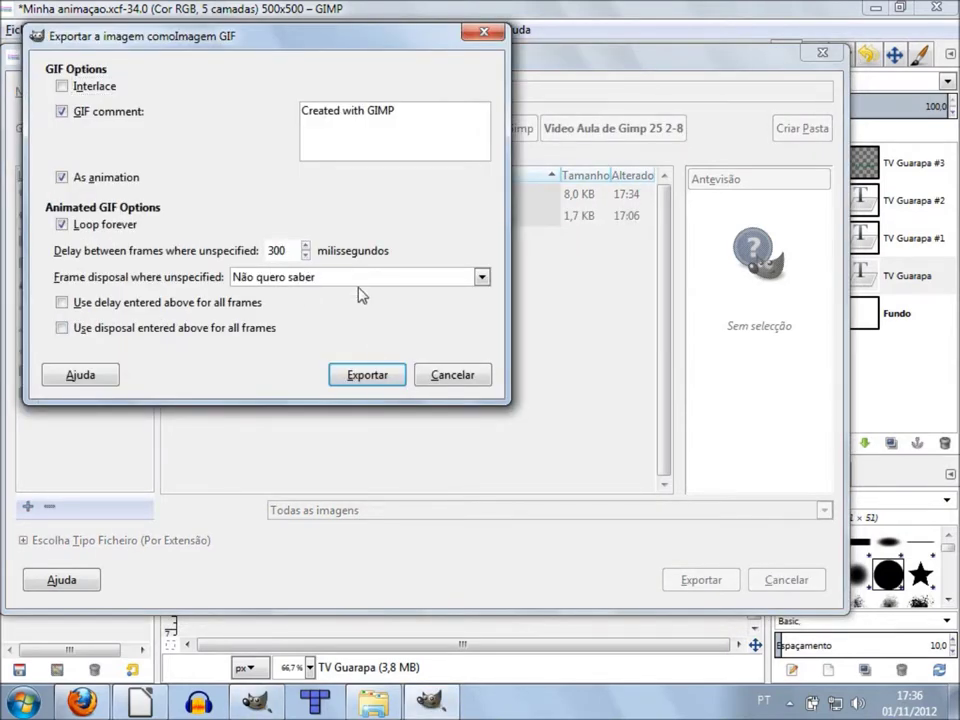
{"action": "left_click", "coordinate": [384, 376]}
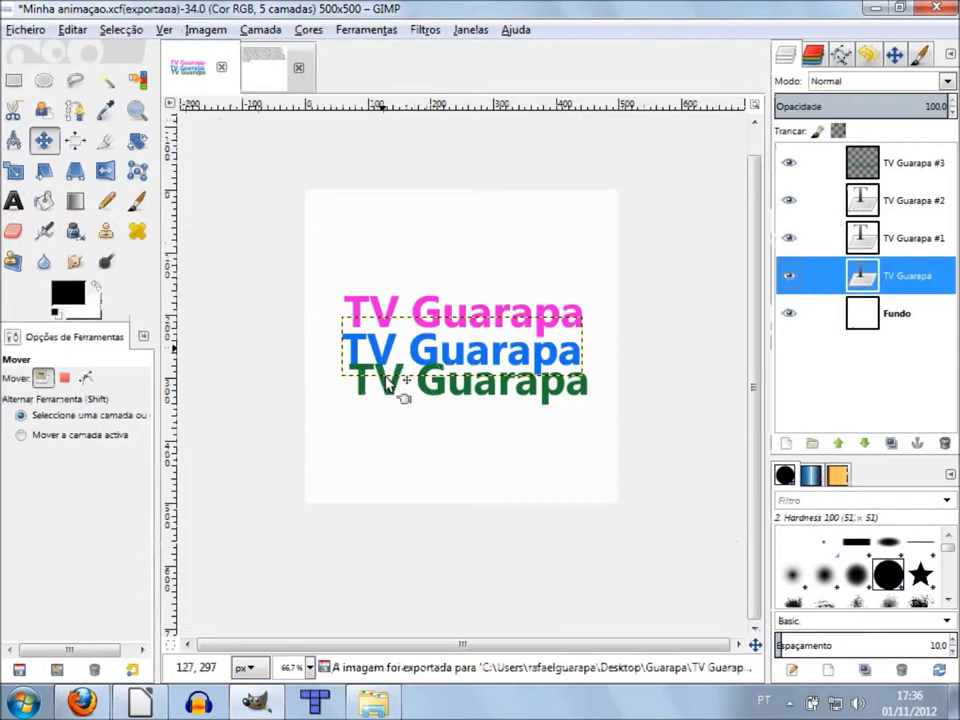
Switch to Firefox to watch the stacked magenta, blue and green lines animate
{"action": "left_click", "coordinate": [82, 703]}
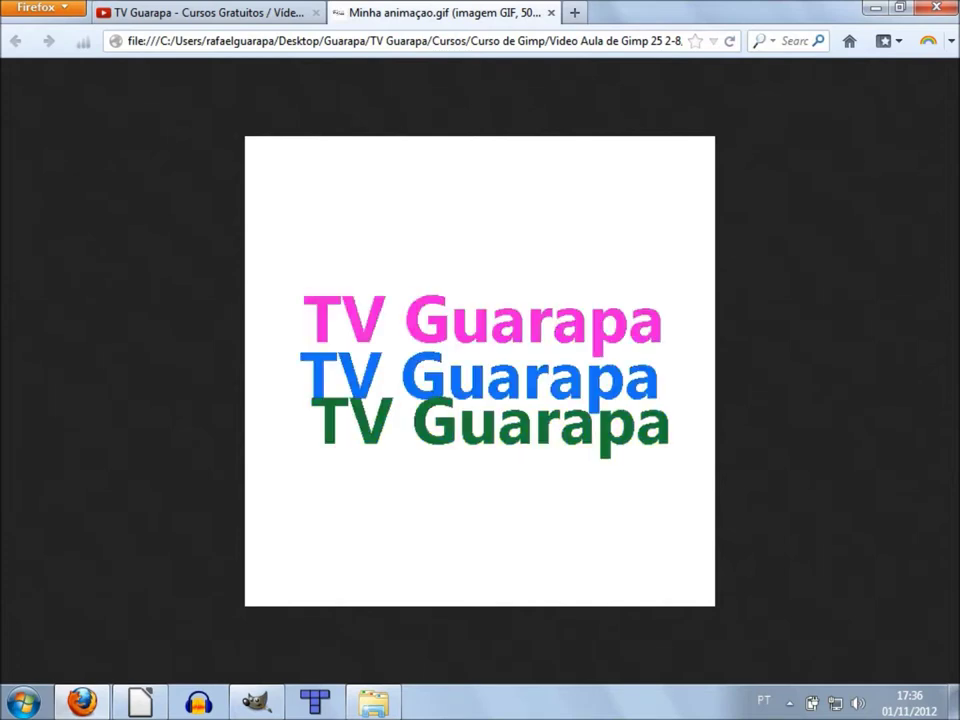
Return from the Firefox preview to the Minha animaçao.xcf project in GIMP
{"action": "left_click", "coordinate": [245, 705]}
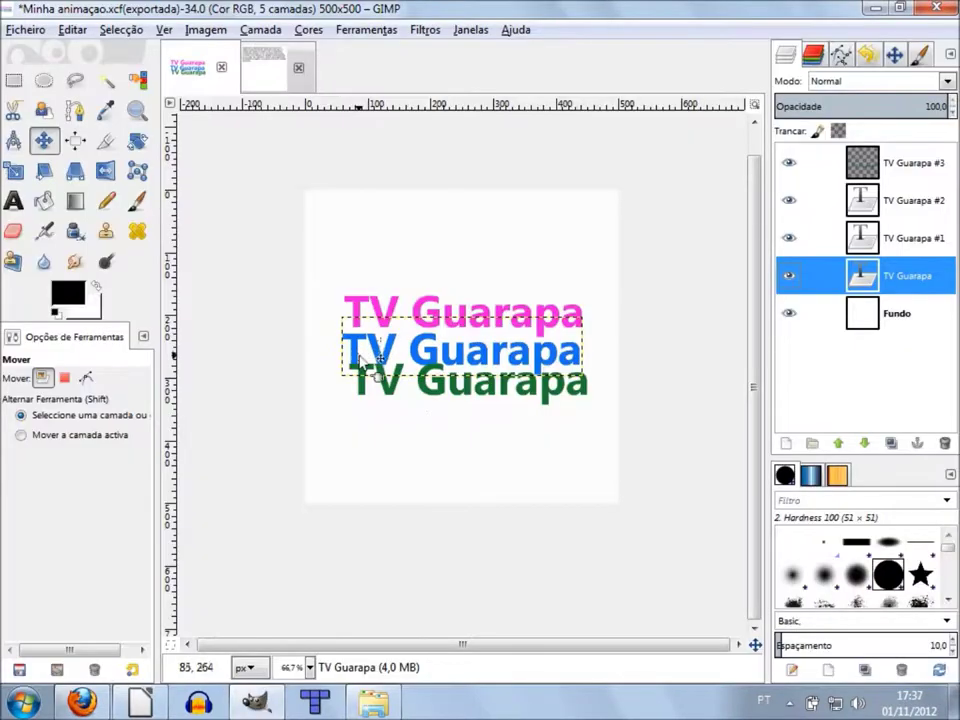